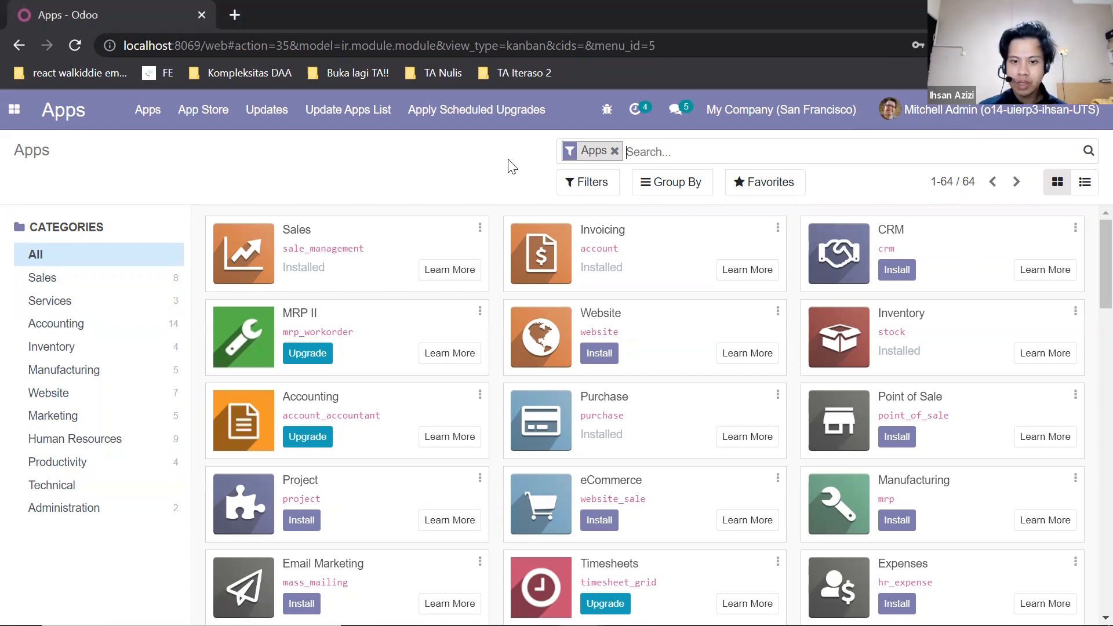
- Open user Sal's record from the settings user management and review its access rights
left_click(16, 108)
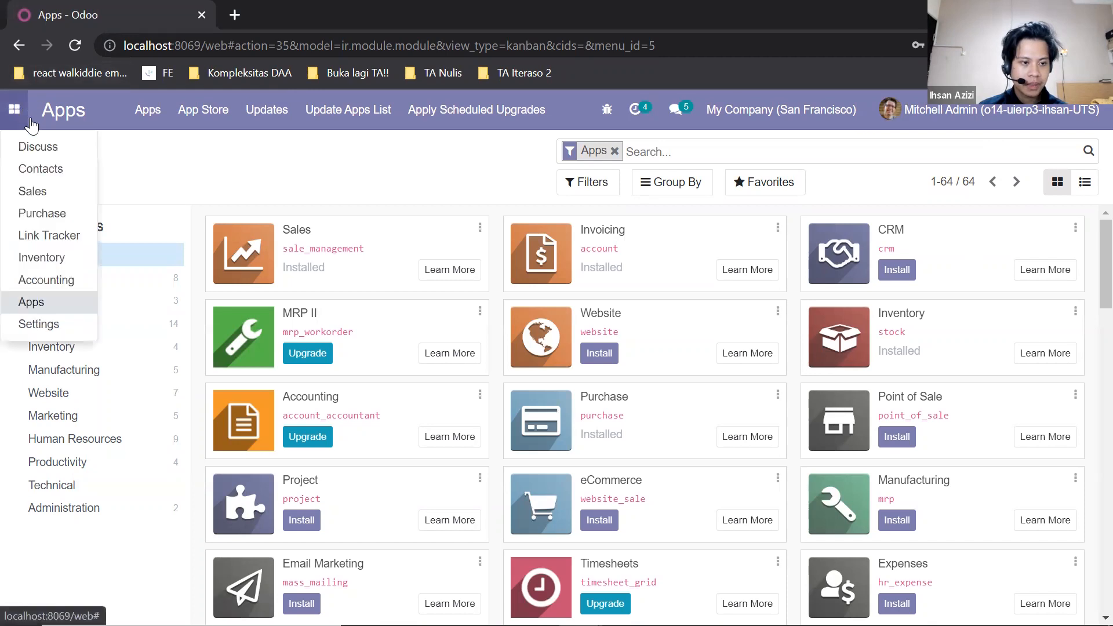
left_click(50, 323)
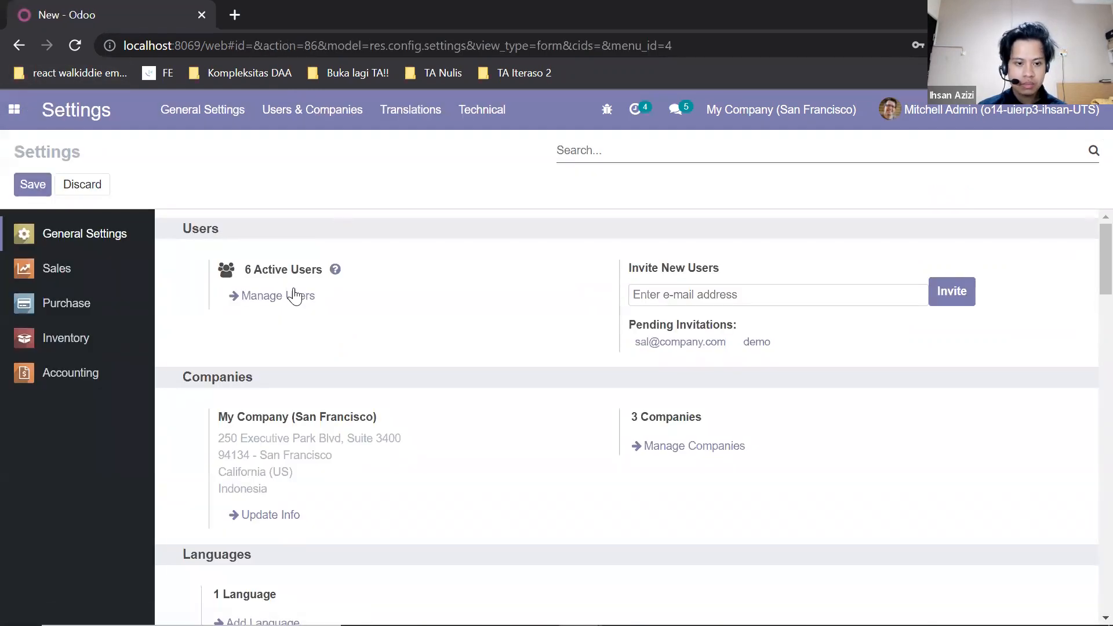
left_click(286, 296)
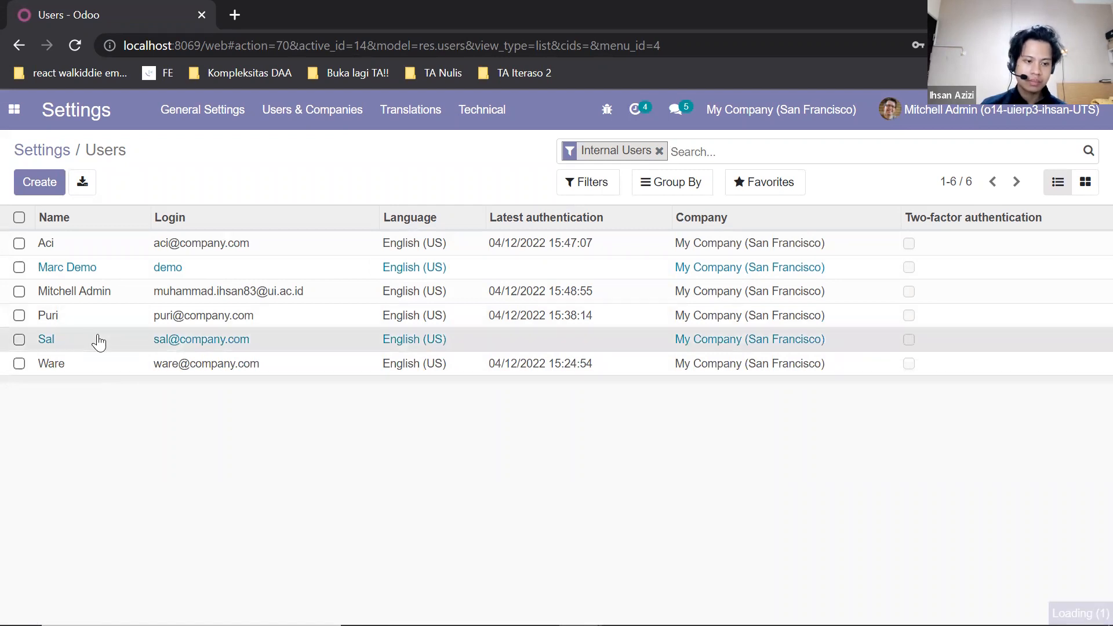
left_click(97, 339)
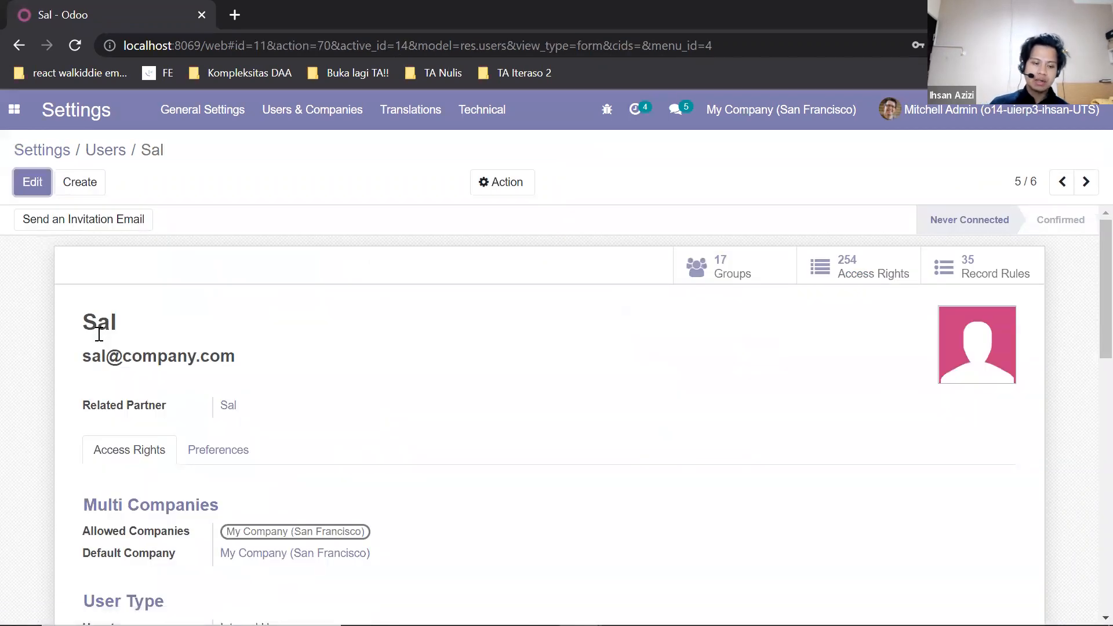
scroll(408, 292, "down", 5)
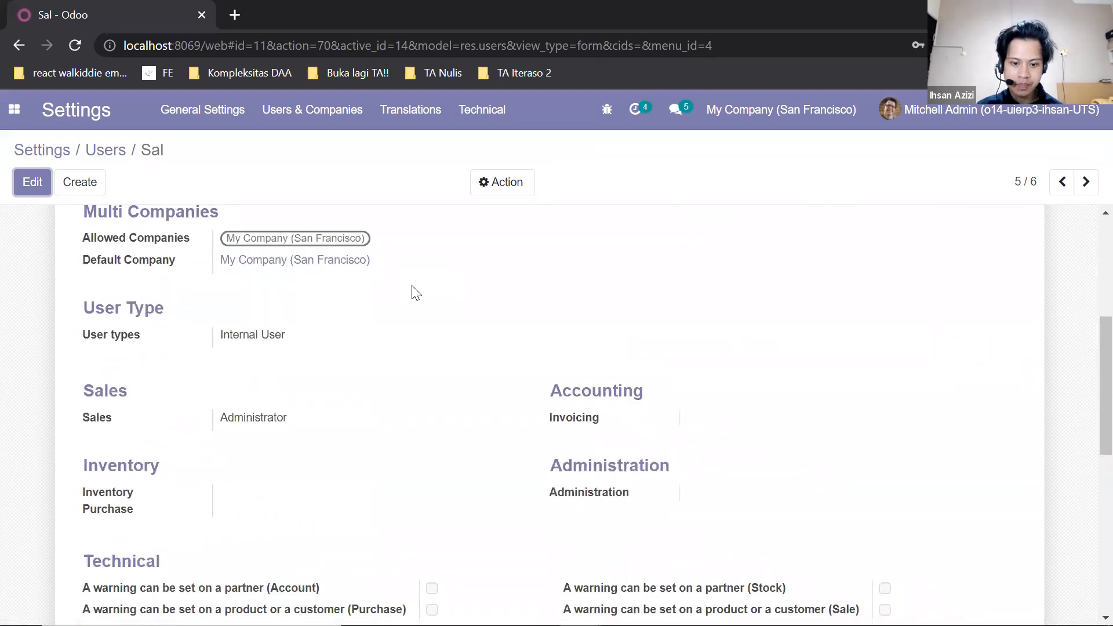
scroll(416, 292, "down", 1)
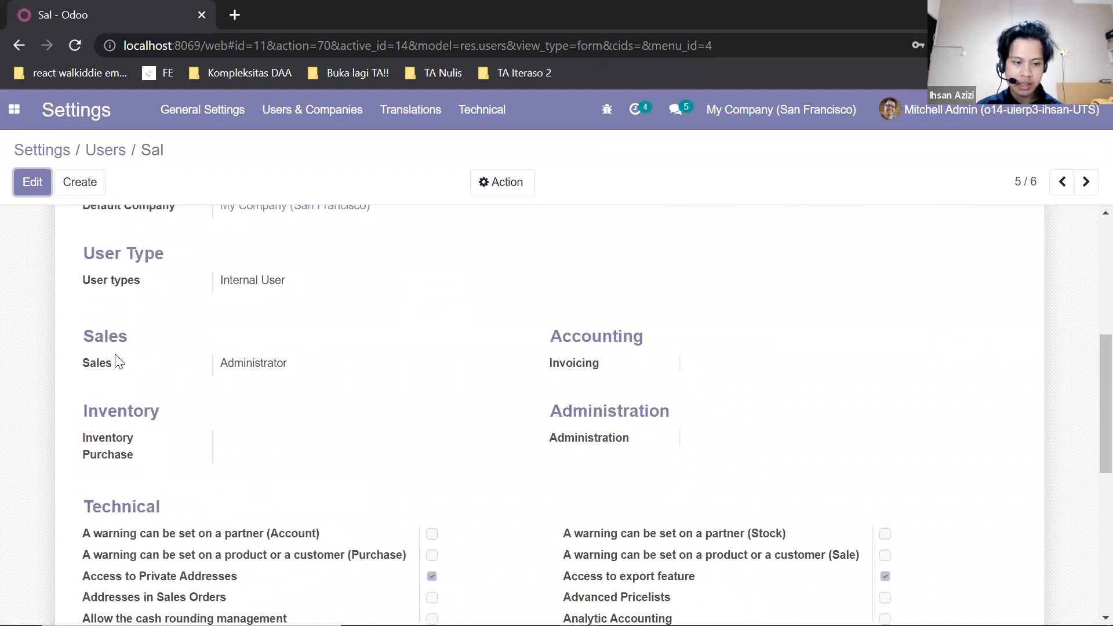
scroll(134, 357, "up", 6)
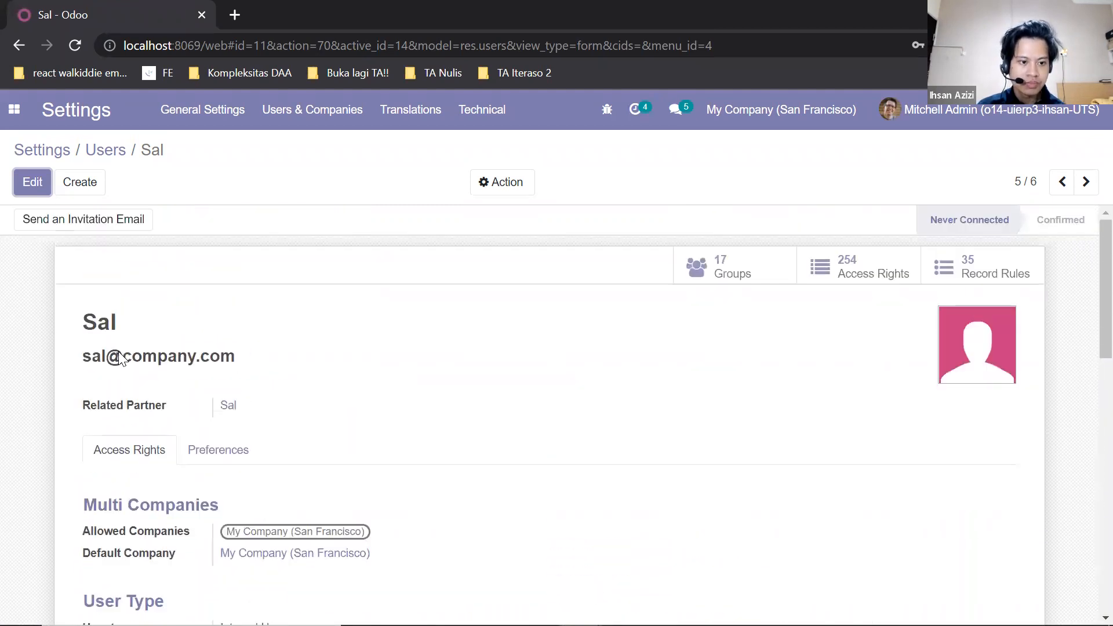
- Log out and log back in as user Sal with that account's e-mail and password
left_click(1065, 116)
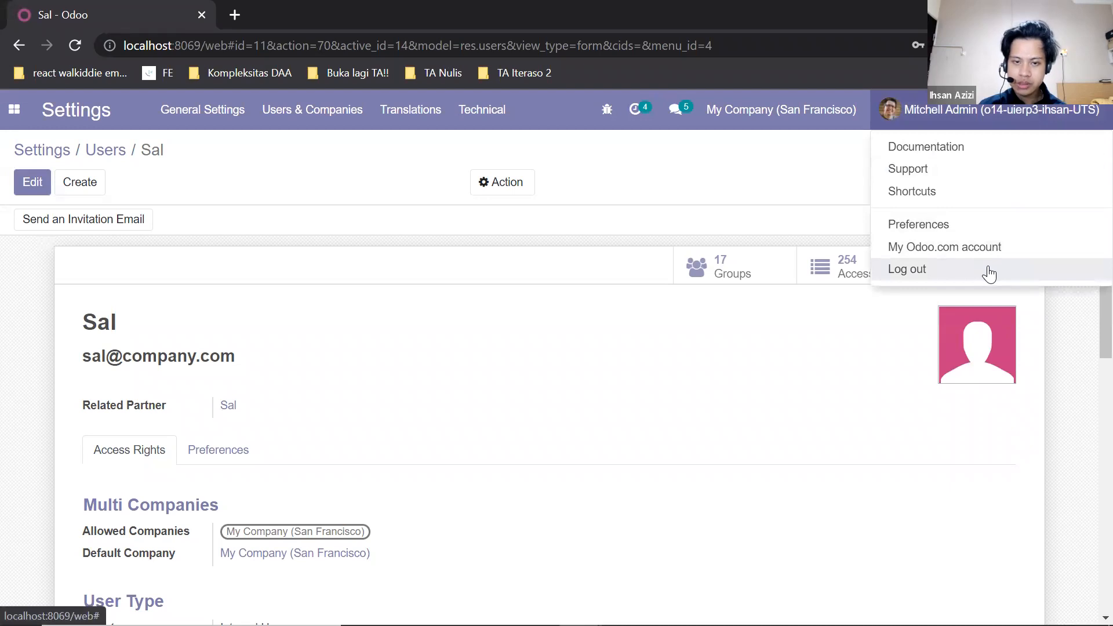
left_click(989, 274)
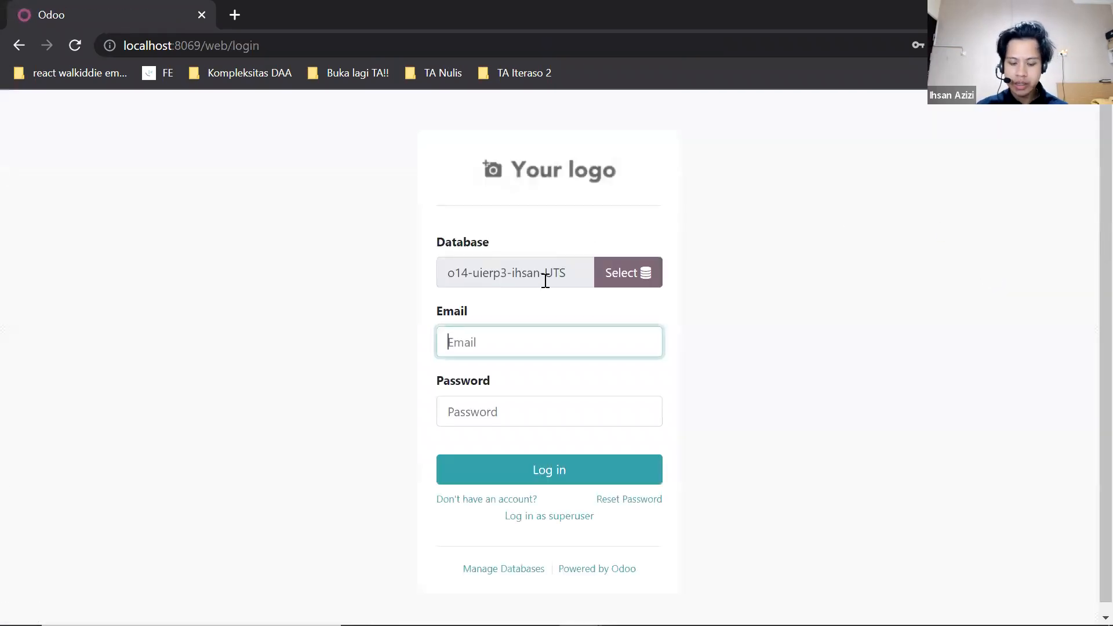
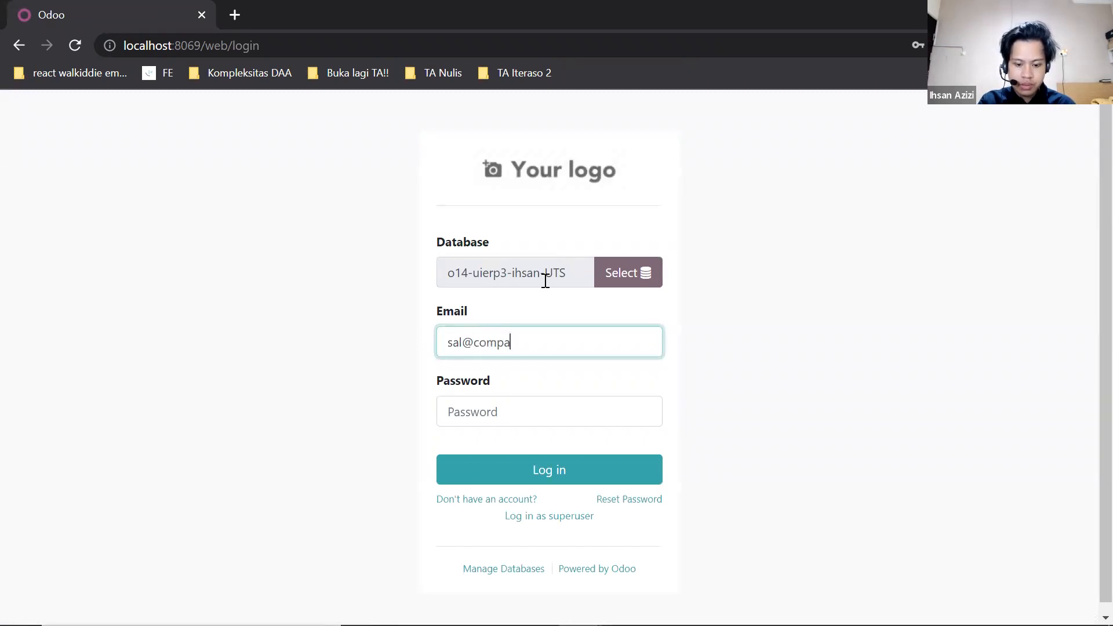
left_click(531, 410)
type("••••")
left_click(573, 465)
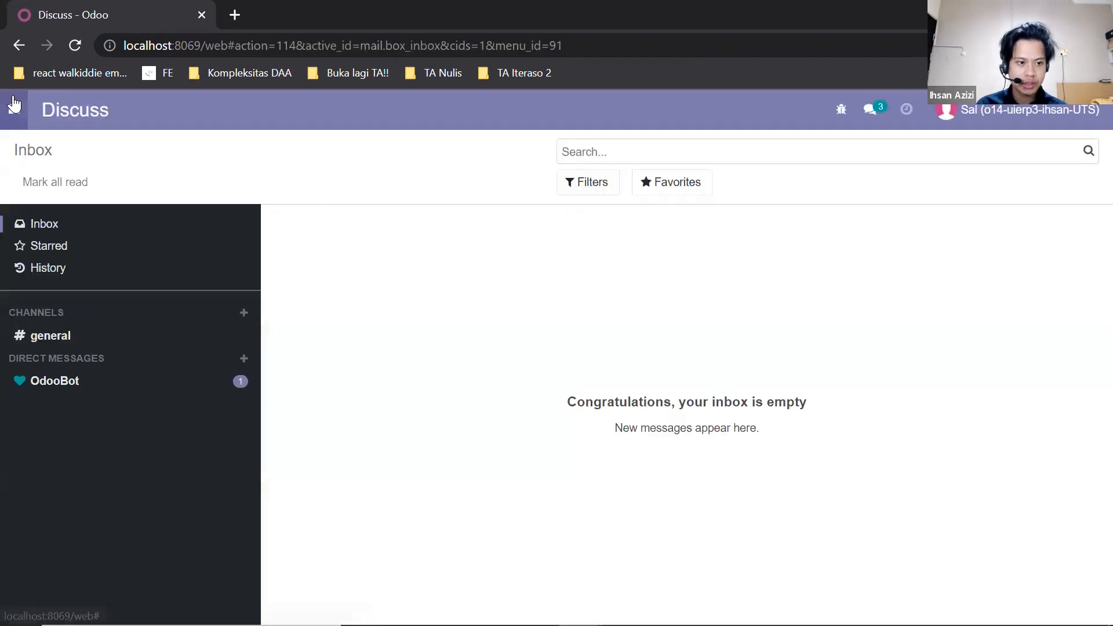
- Start a new quotation in Sales for the customer BERDIKARI. UD
left_click(14, 107)
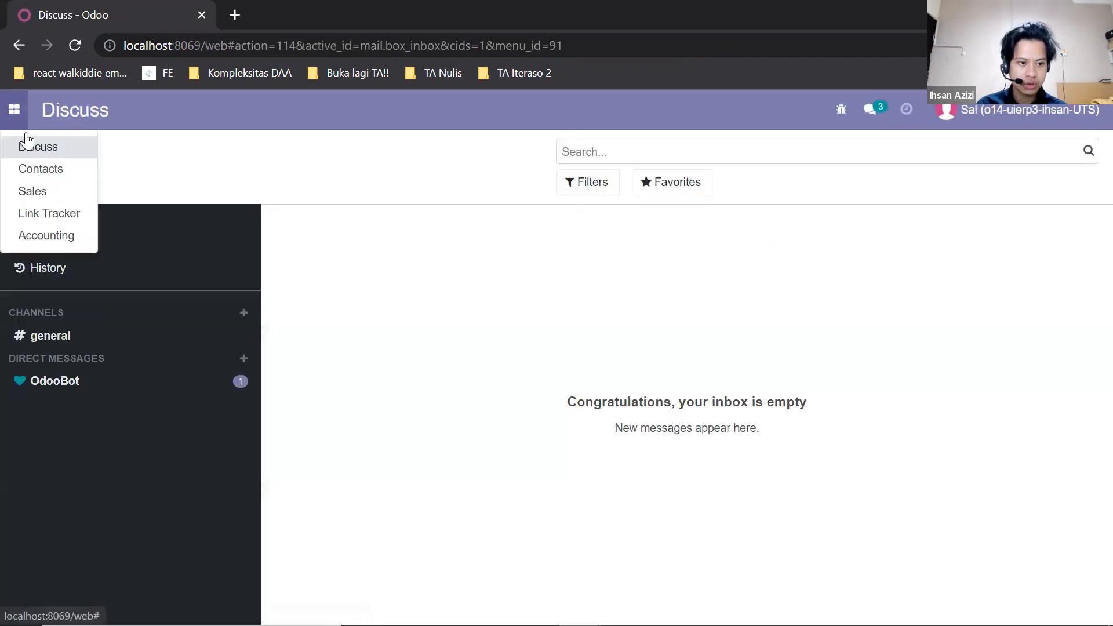
left_click(34, 189)
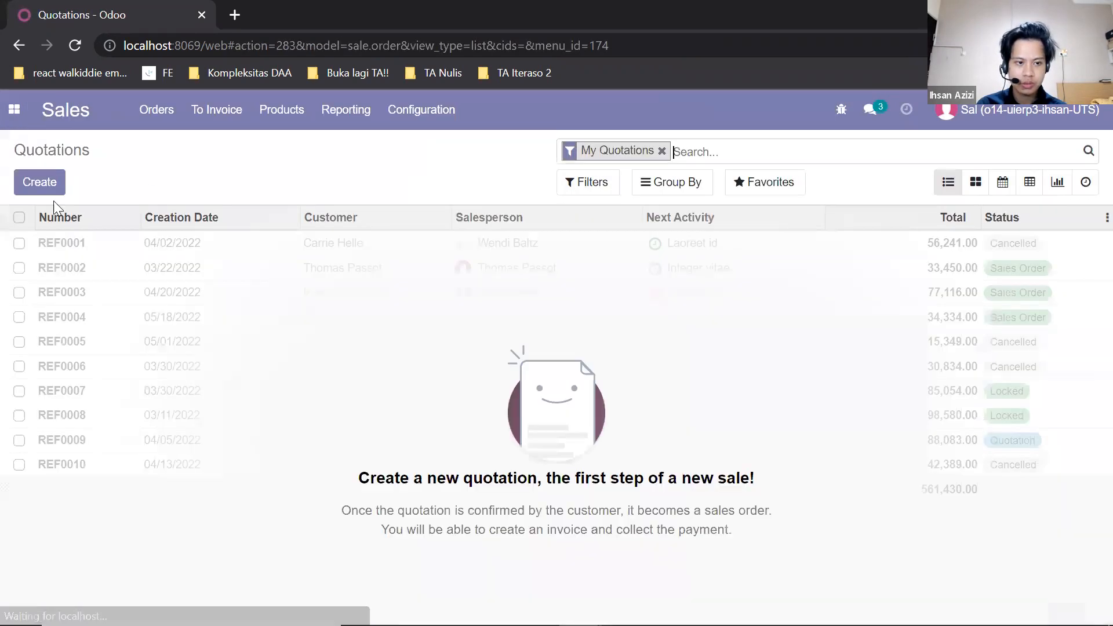
left_click(40, 183)
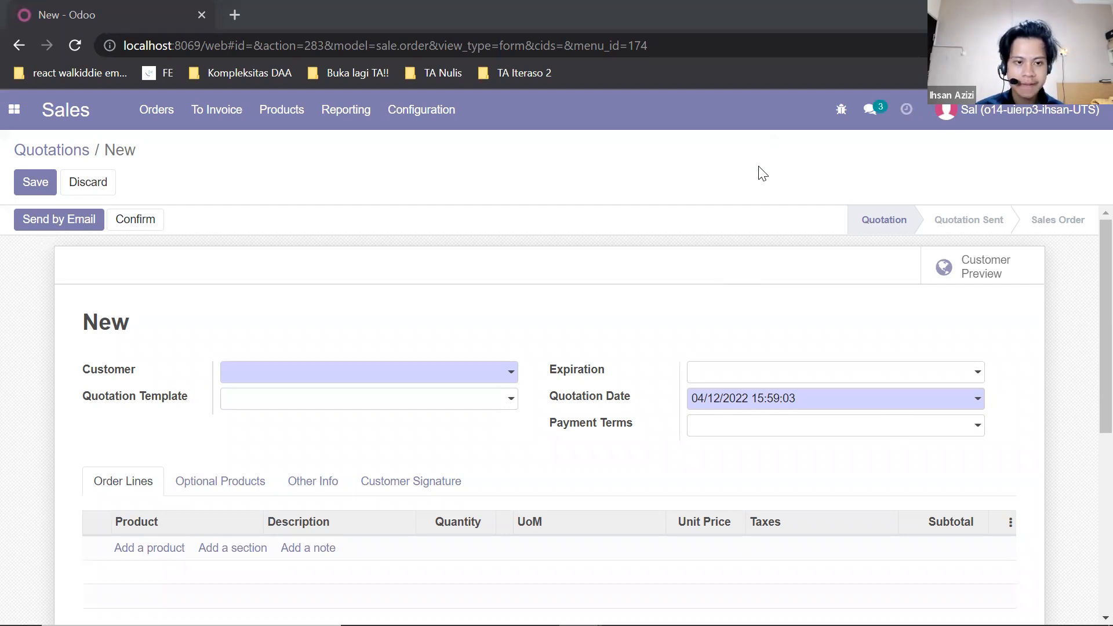
left_click(510, 373)
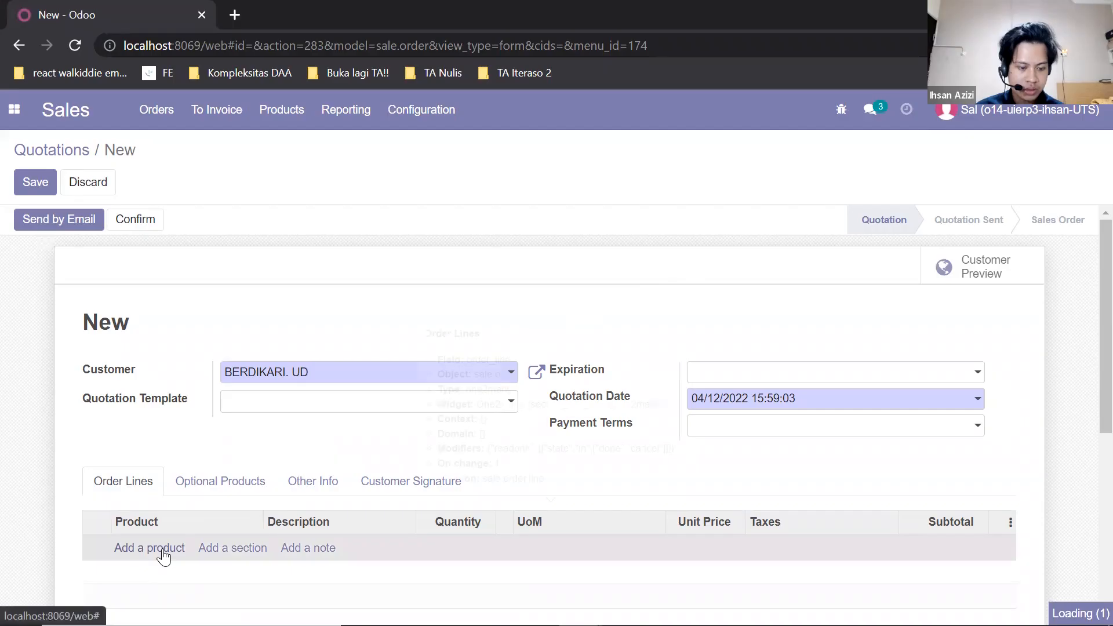
- Add an order line for Wafer Tango Pandan 171 Gr with quantity 5
left_click(158, 548)
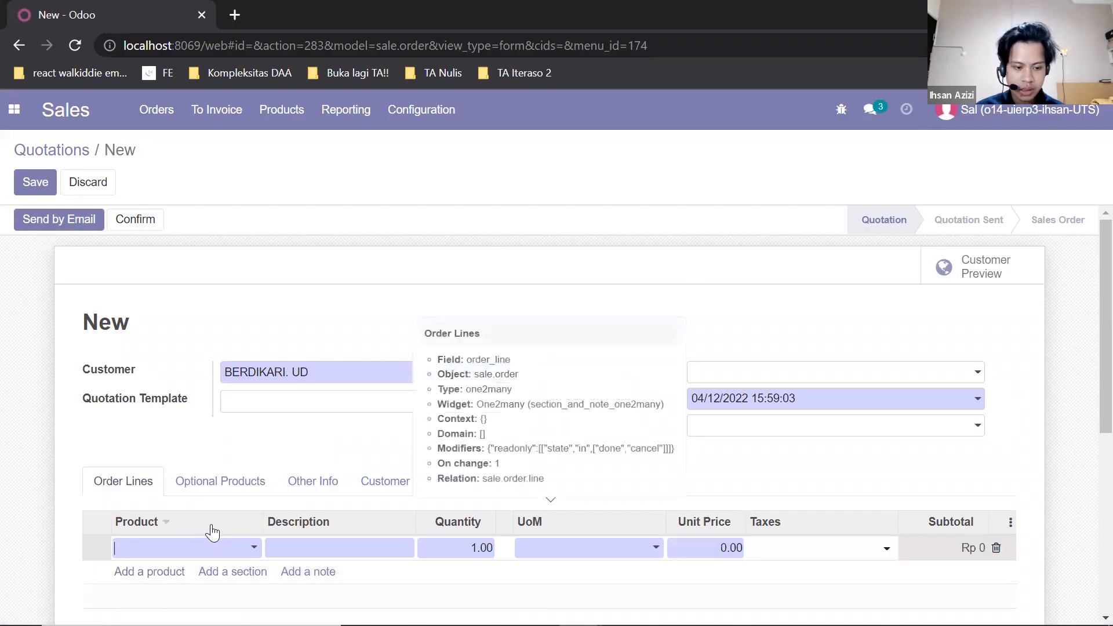
type("tang")
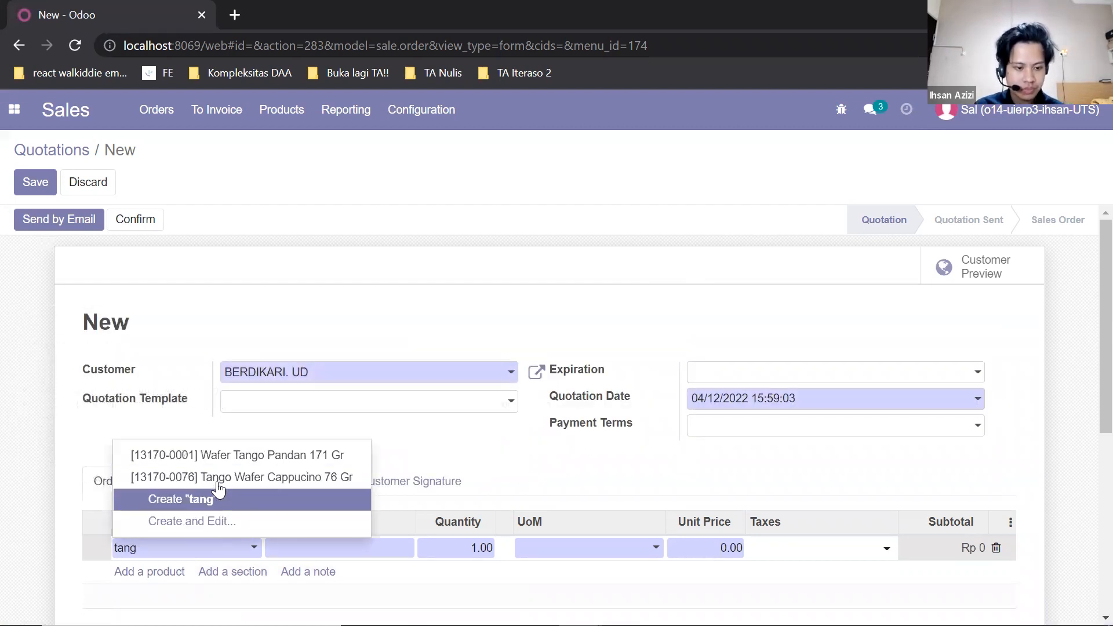
left_click(218, 454)
left_click(480, 549)
type("5")
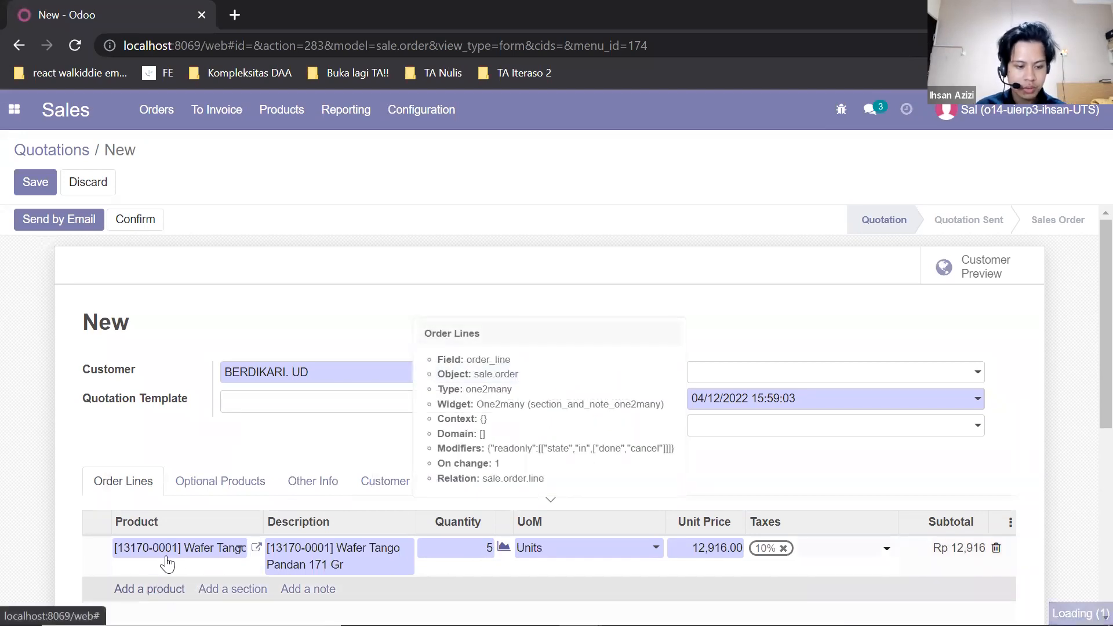
- Add a second order line for Apollo Roka Reff 480Gr with quantity 5
left_click(177, 589)
type("apol")
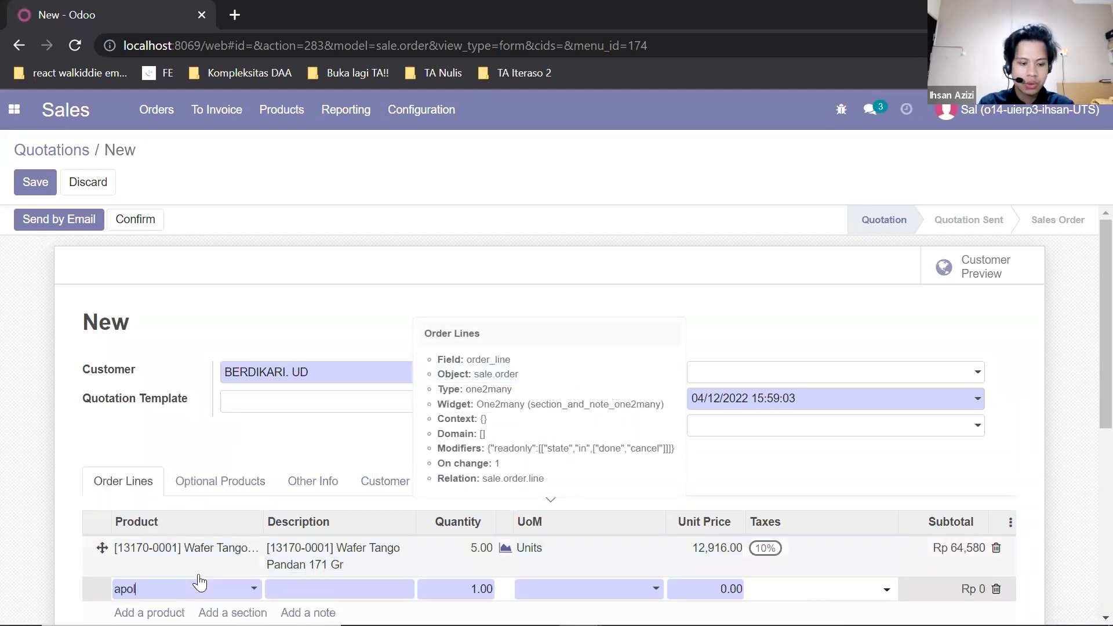
left_click(199, 507)
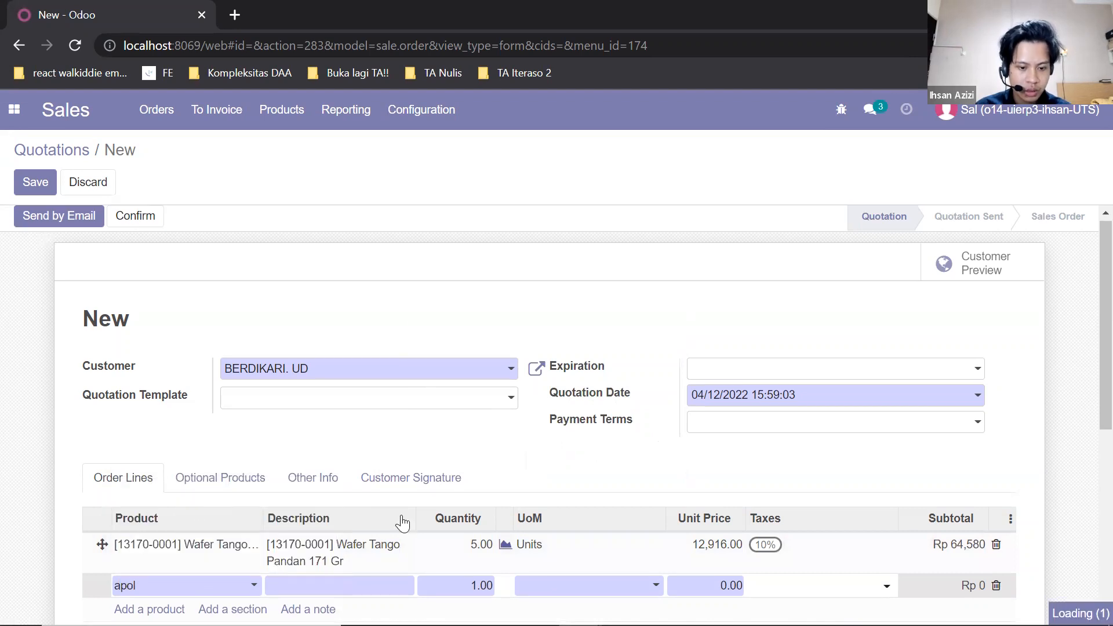
scroll(348, 510, "down", 1)
left_click(462, 531)
type("5")
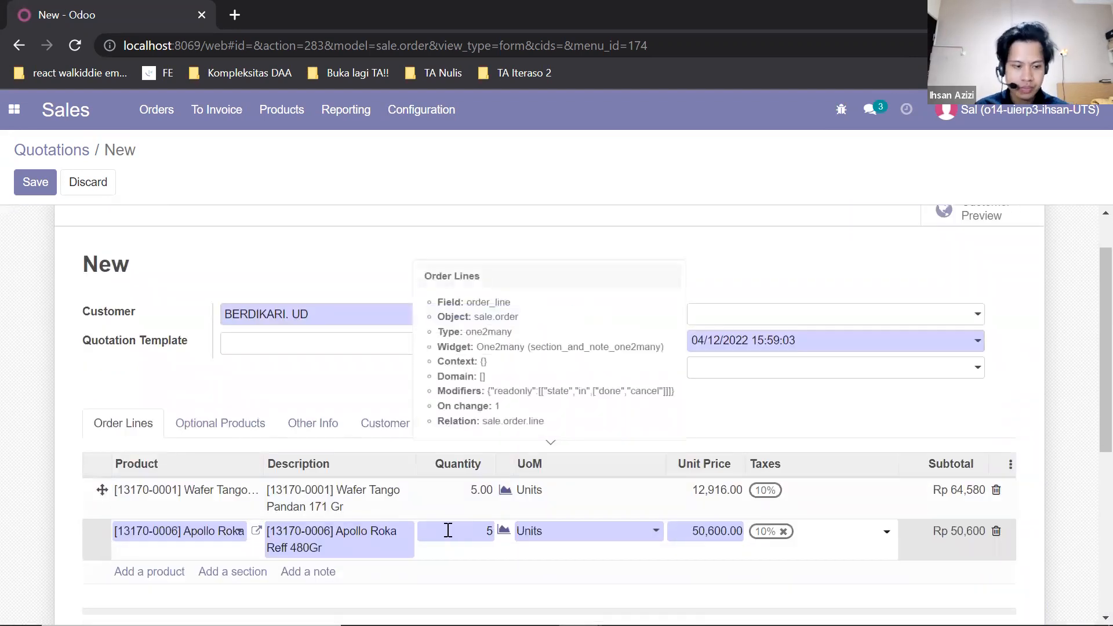
left_click(634, 503)
- Save the new quotation
scroll(631, 495, "up", 1)
scroll(633, 501, "down", 6)
scroll(568, 475, "up", 6)
scroll(359, 377, "down", 6)
scroll(365, 380, "up", 6)
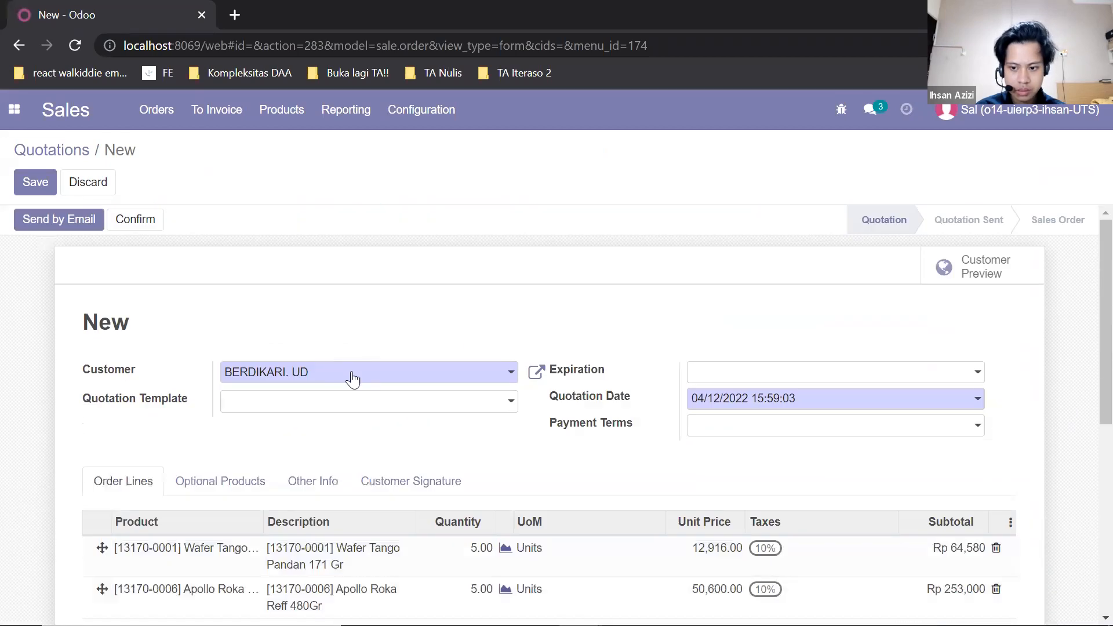
left_click(38, 181)
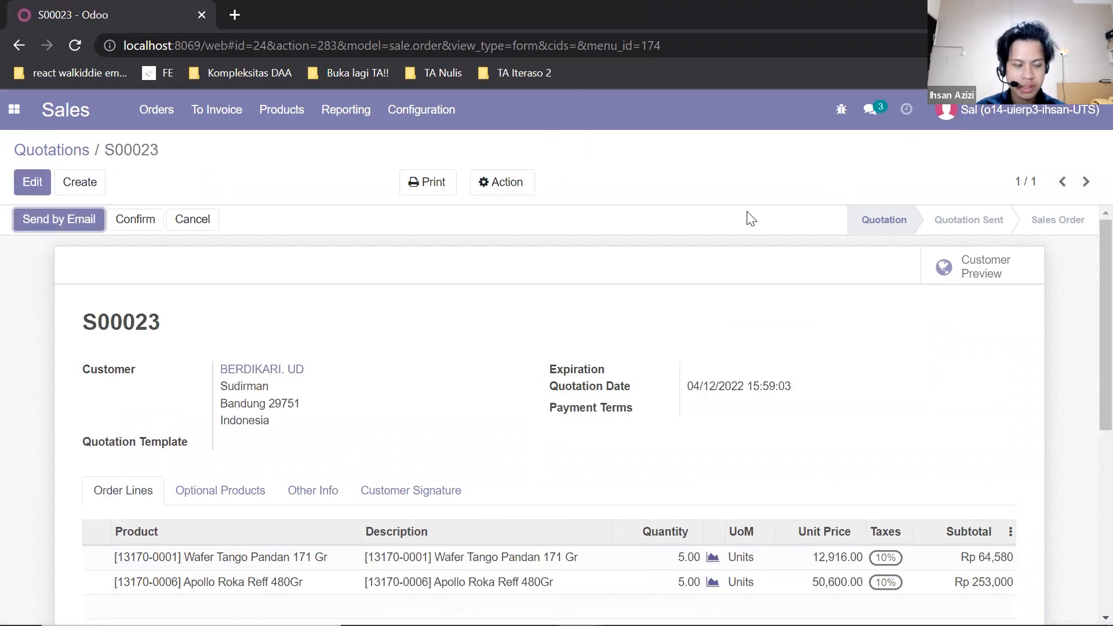
- Send the quotation to the customer by email with the default template and PDF attachment
scroll(722, 237, "down", 5)
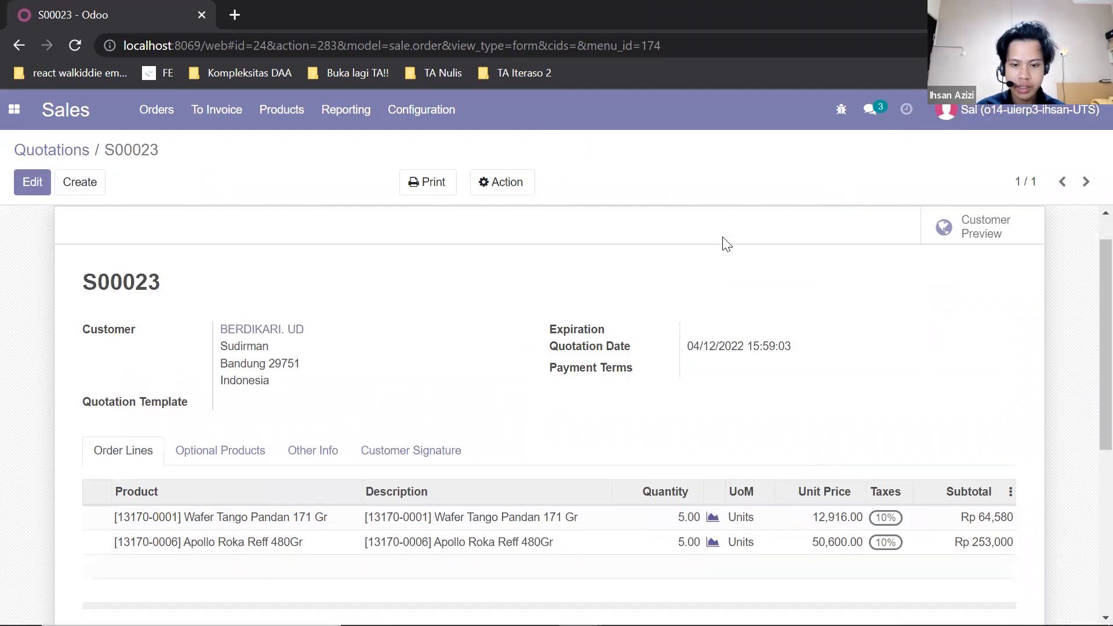
scroll(720, 243, "up", 5)
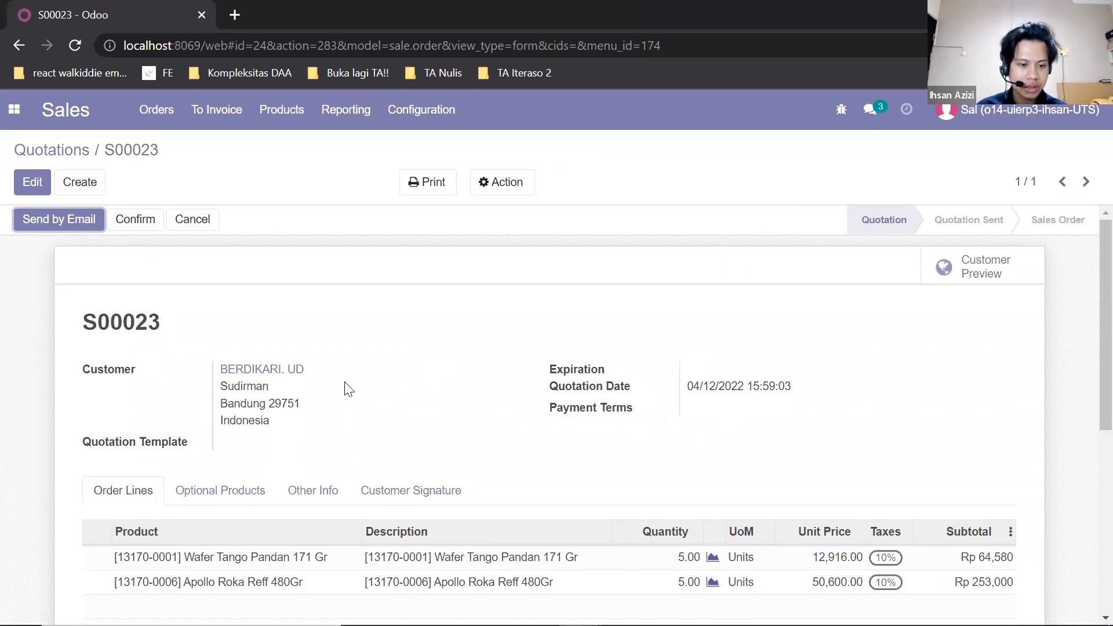
left_click(79, 226)
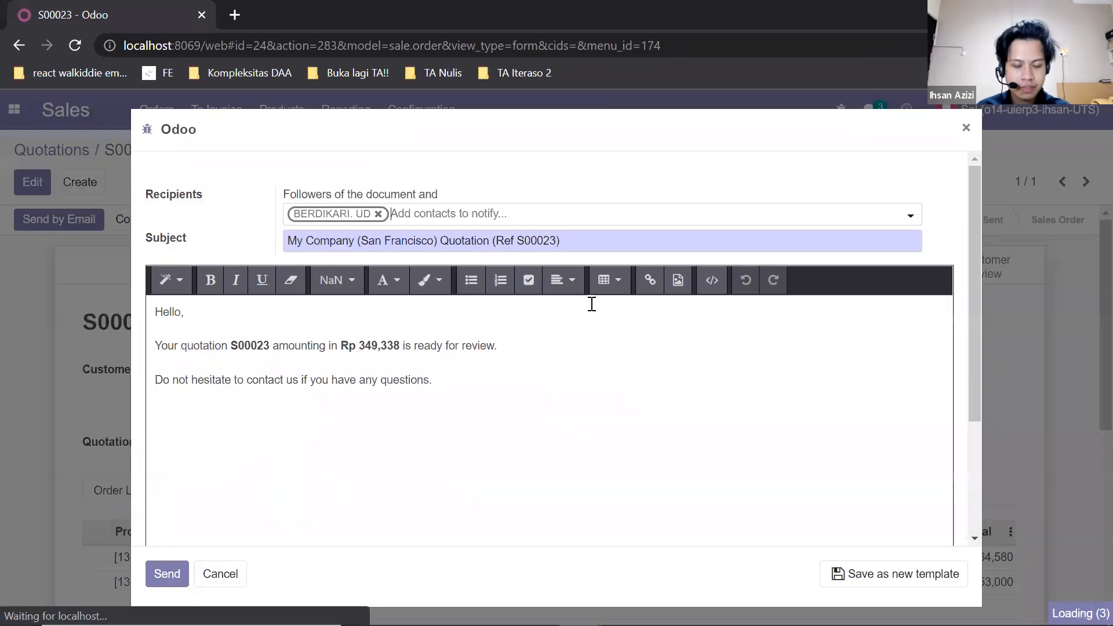
scroll(568, 347, "up", 3)
scroll(341, 280, "down", 3)
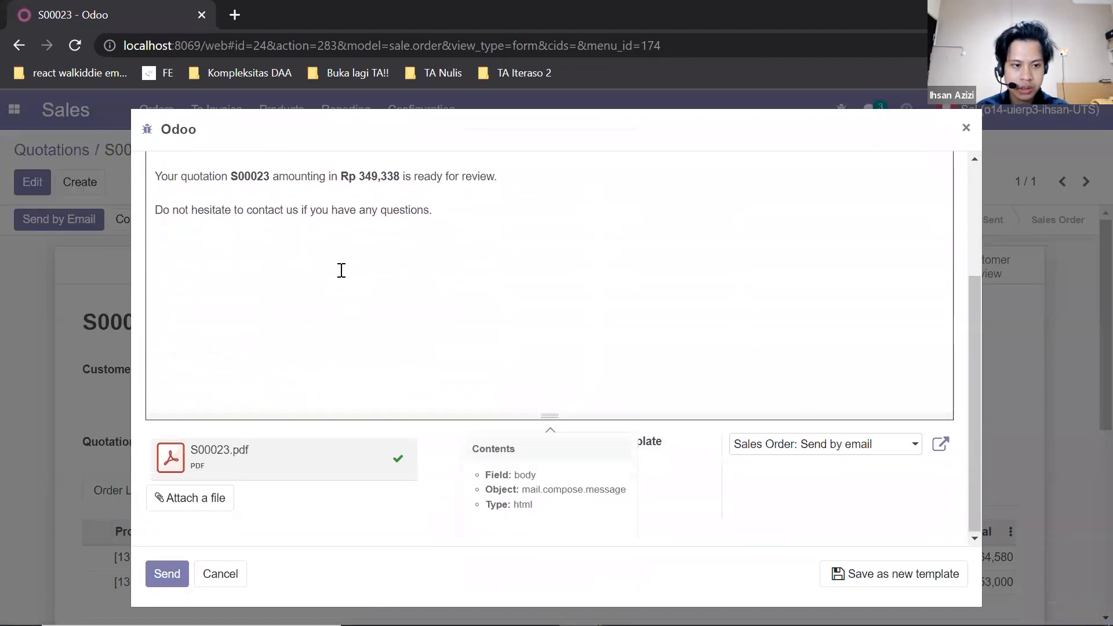
scroll(313, 370, "up", 3)
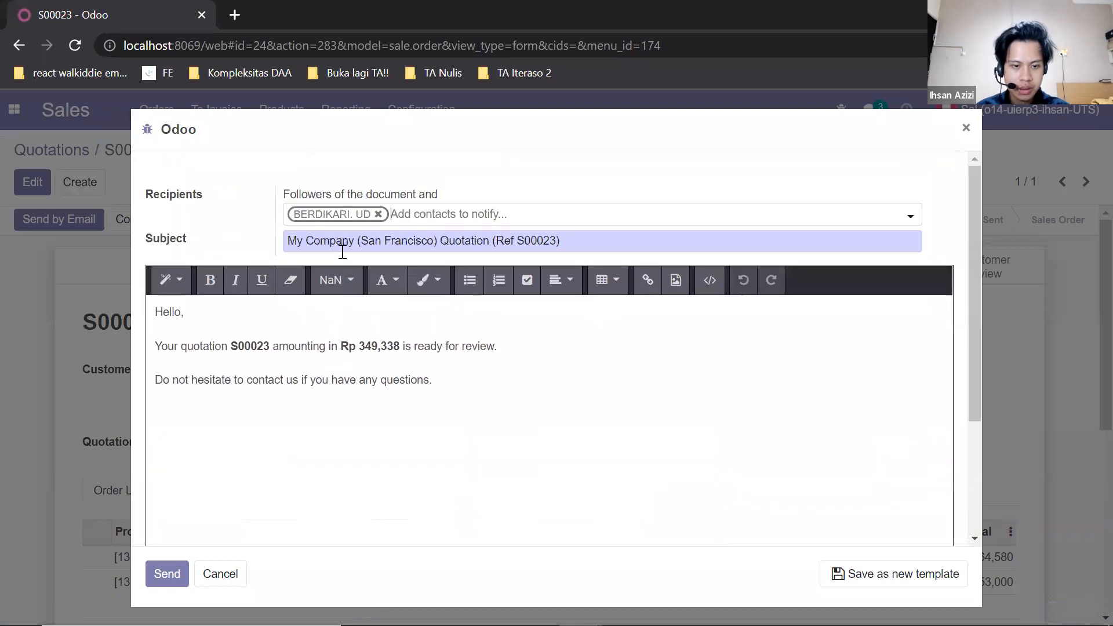
scroll(359, 225, "down", 3)
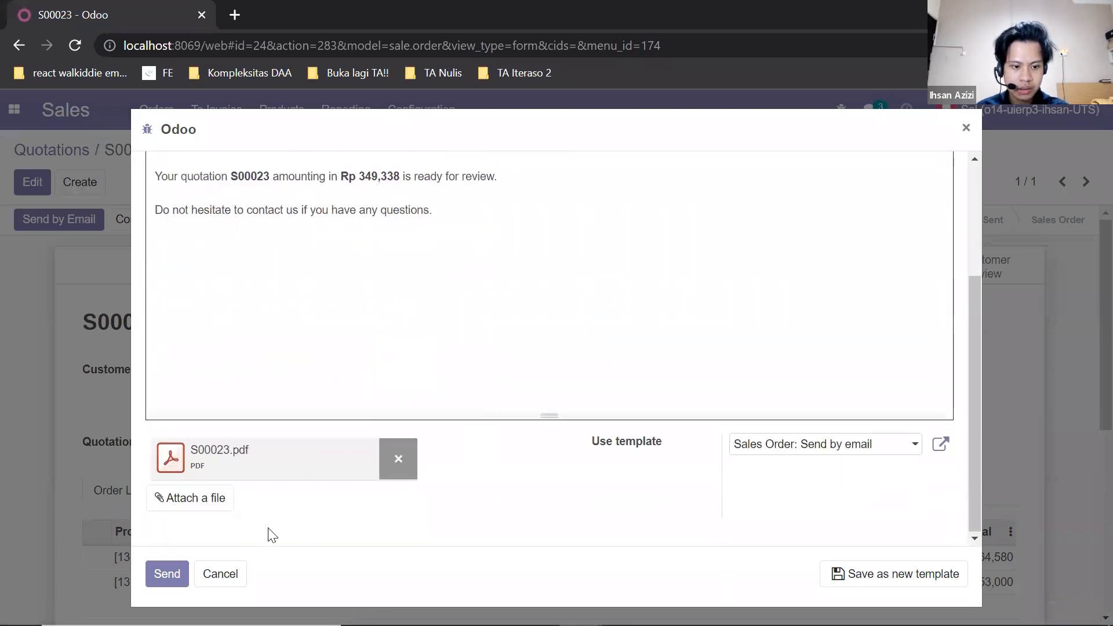
left_click(169, 574)
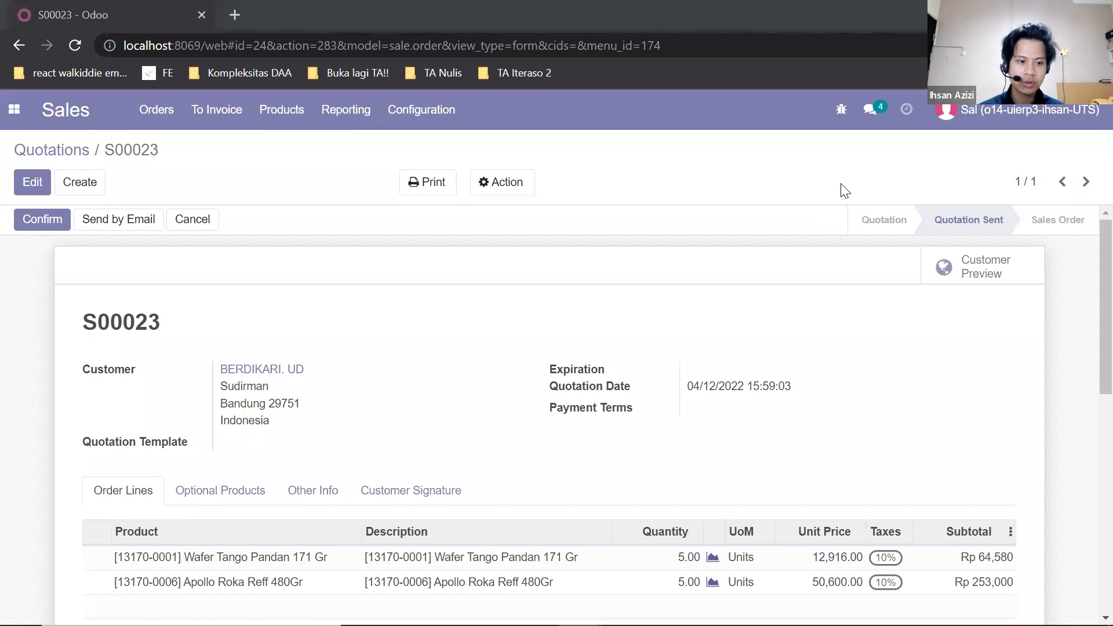
- Confirm the quotation as a sales order, review its log, and open the customer preview
left_click(40, 225)
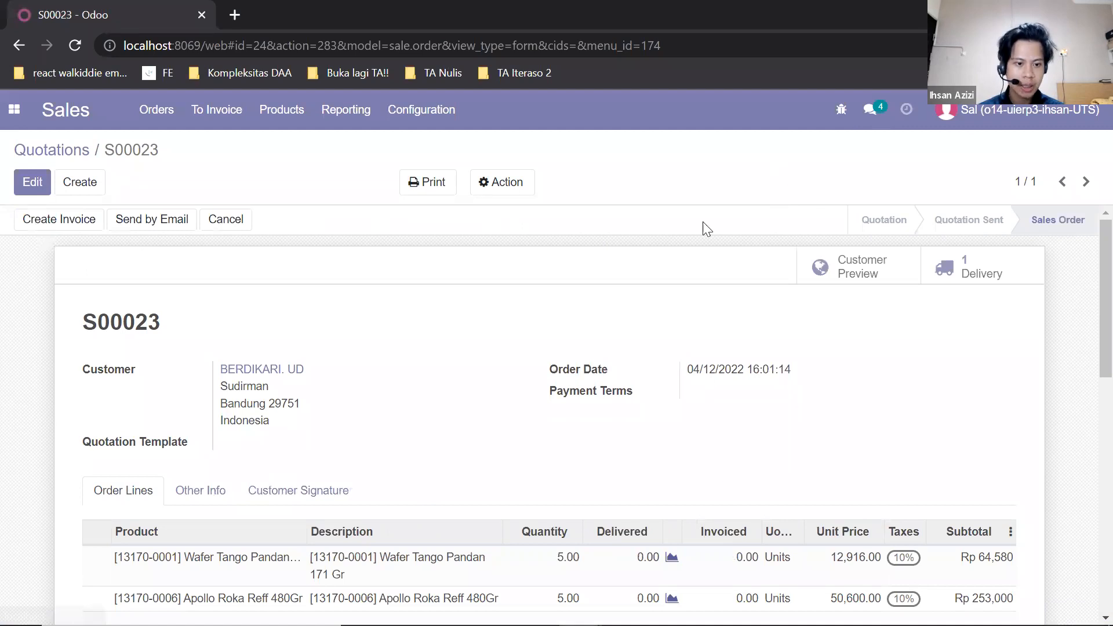
scroll(703, 226, "down", 7)
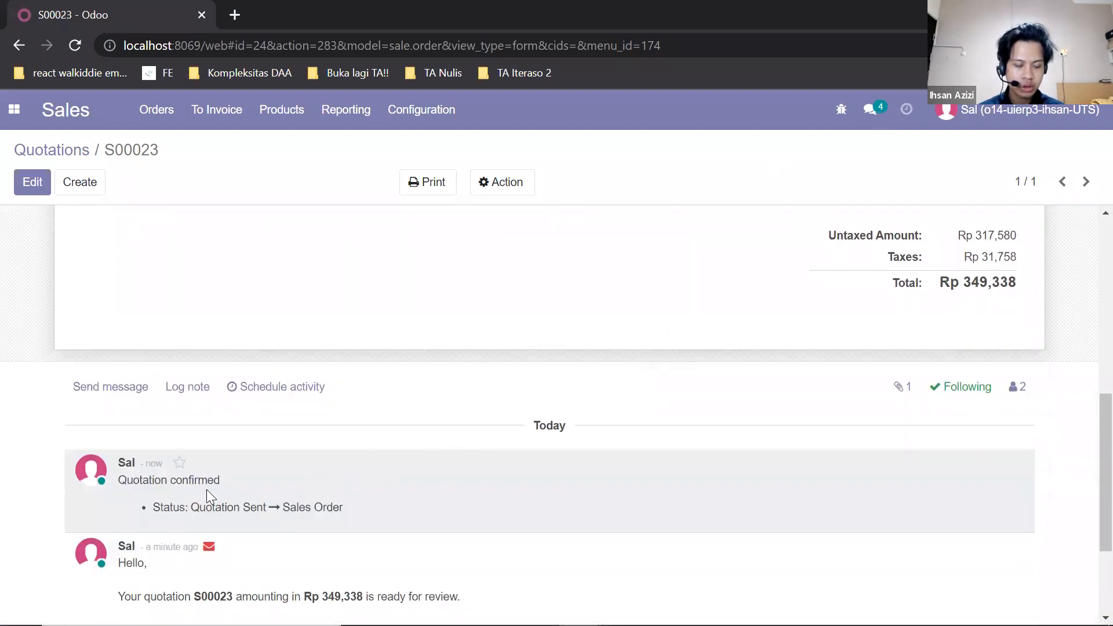
scroll(335, 437, "up", 7)
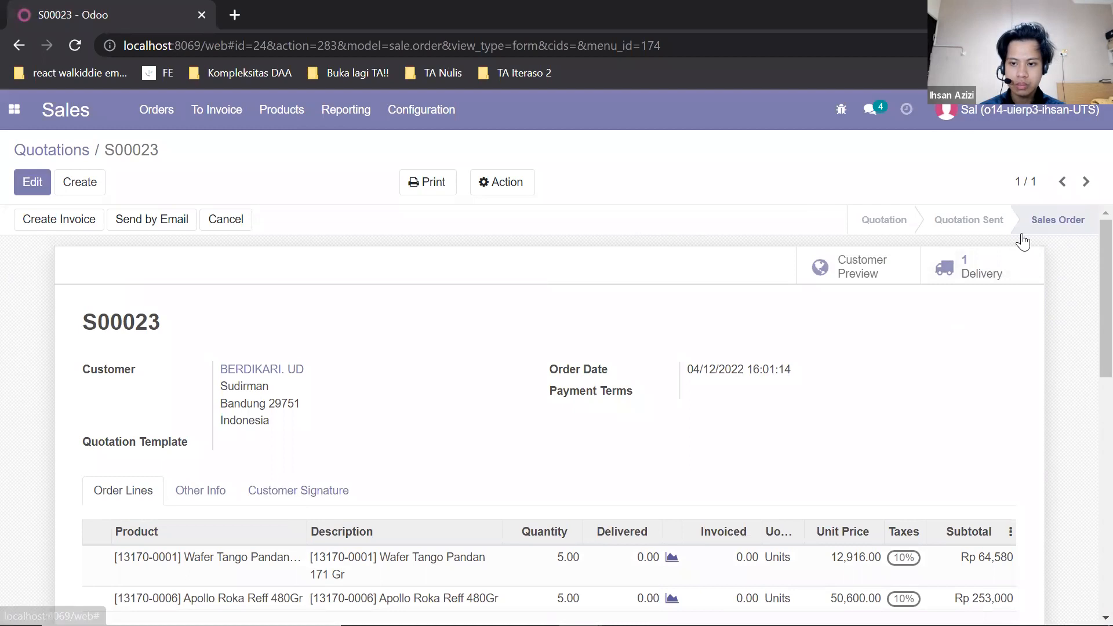
left_click(836, 277)
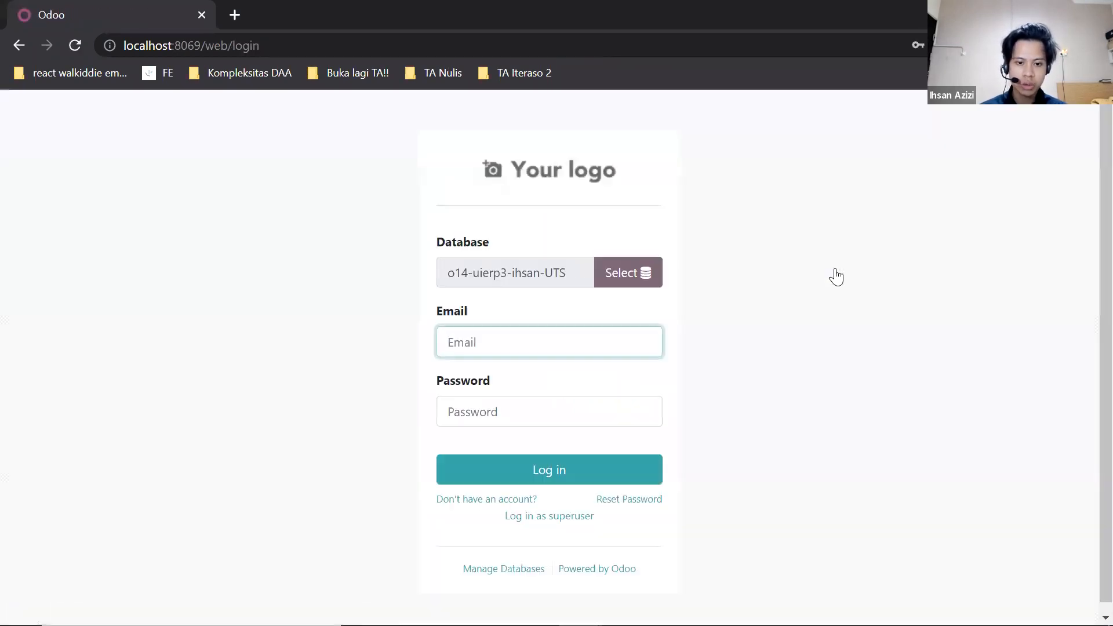
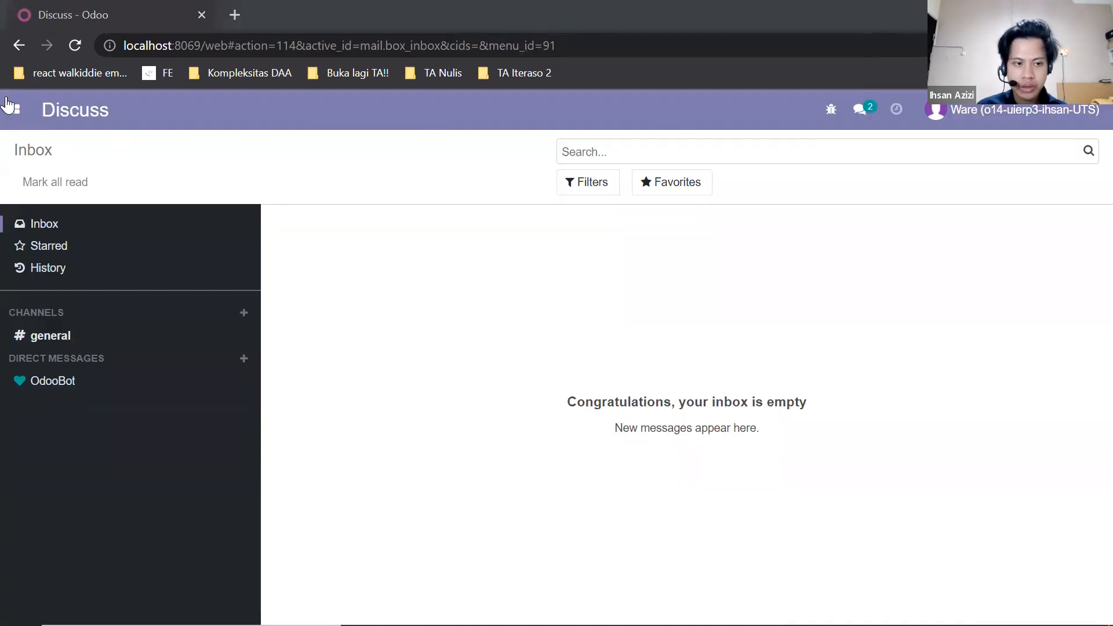
- Open the Inventory app's delivery orders and open the BERDIKARI. UD delivery WH/OUT/00013
left_click(14, 109)
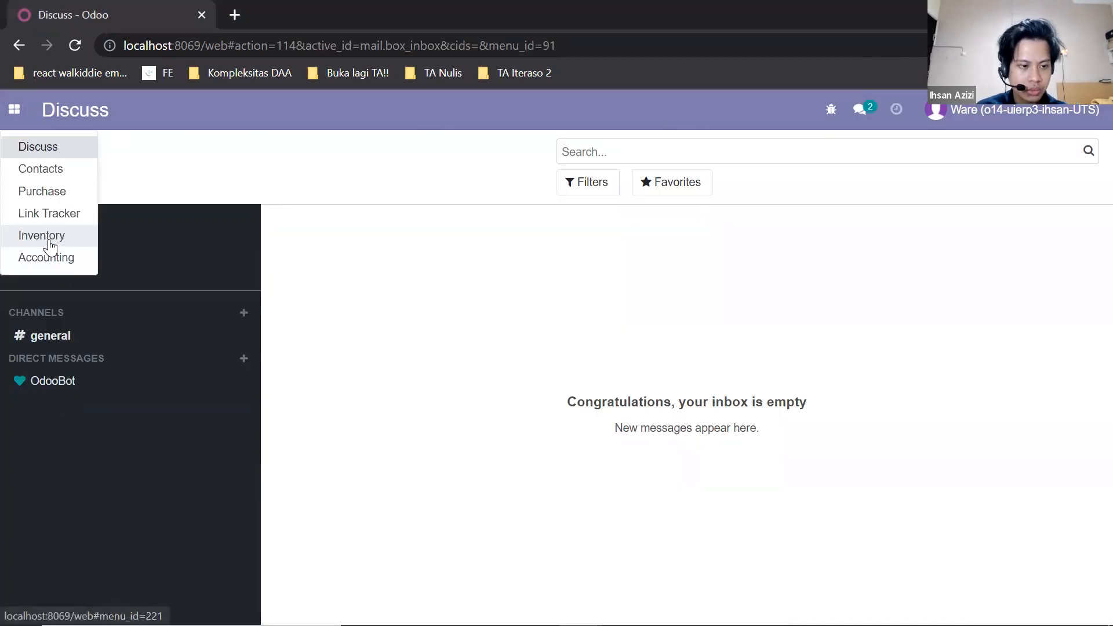
key("Return")
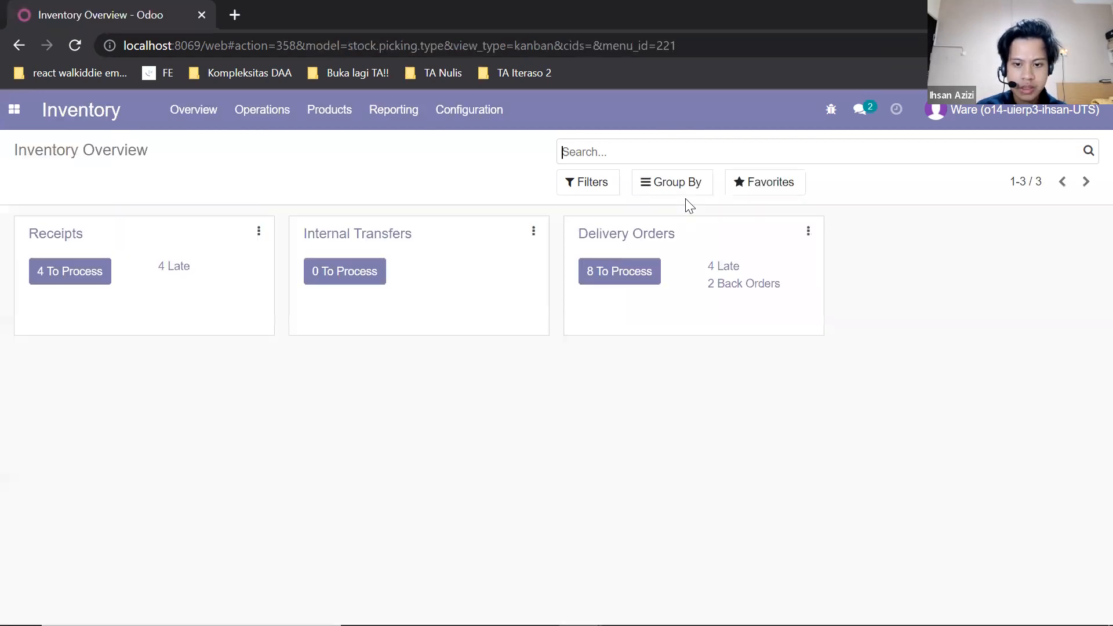
left_click(634, 236)
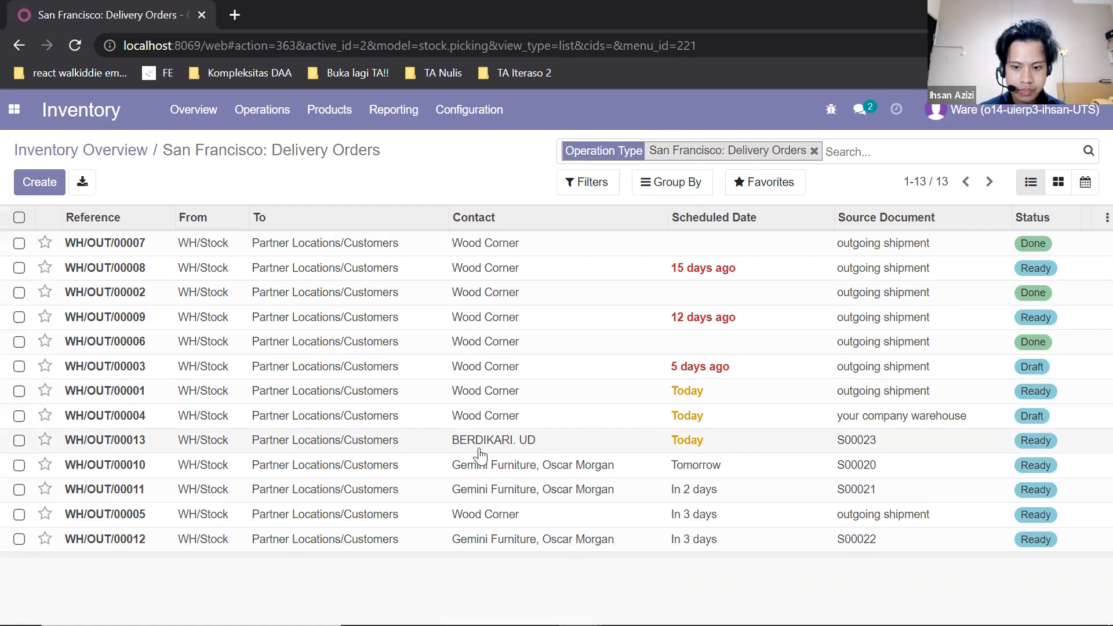
left_click(478, 449)
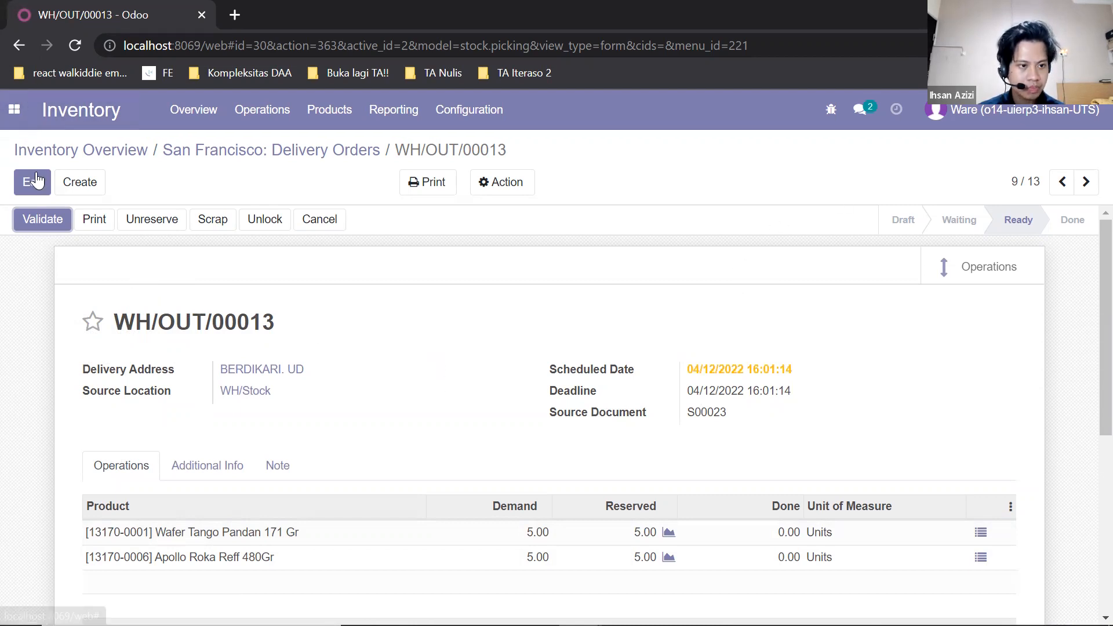
- Edit the delivery and set the done quantity of Wafer Tango Pandan 171 Gr to 5 in its detailed operations
left_click(36, 180)
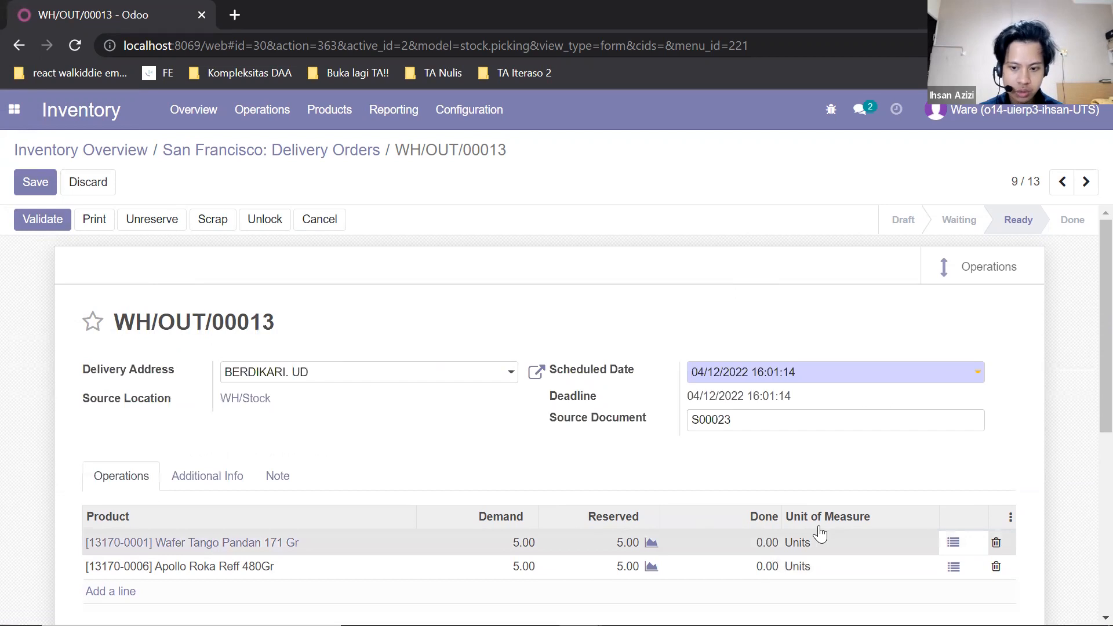
left_click(952, 543)
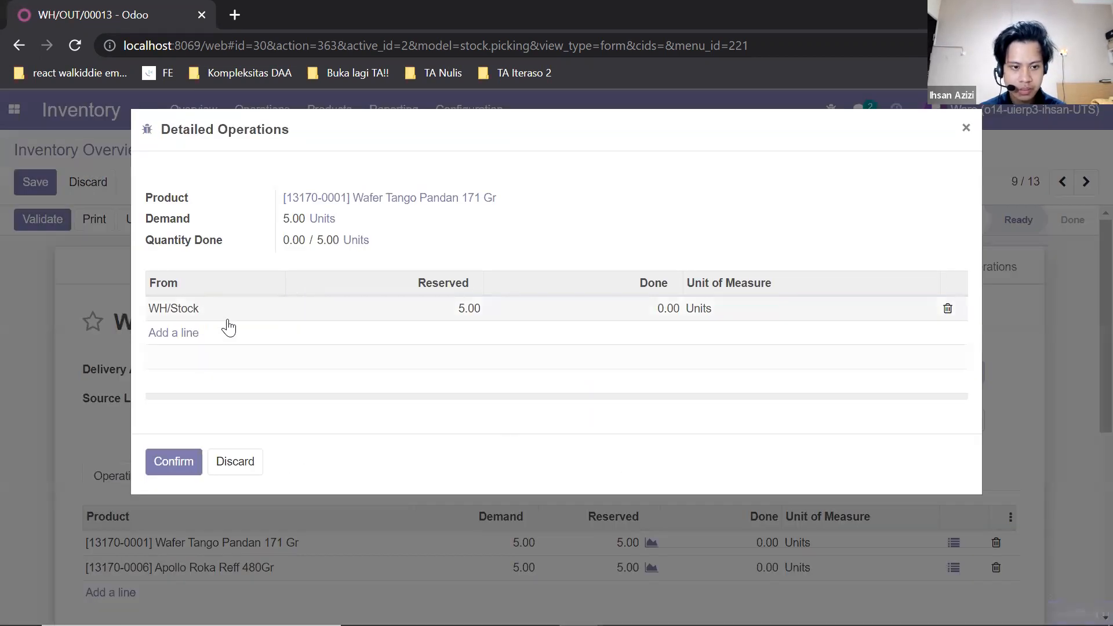
left_click(667, 309)
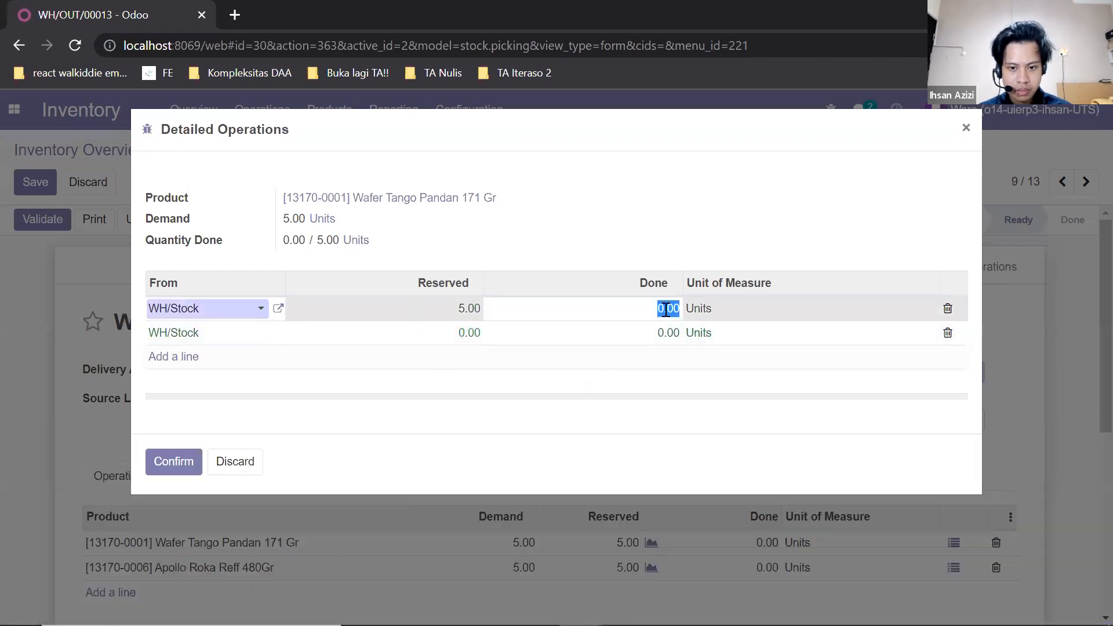
type("5")
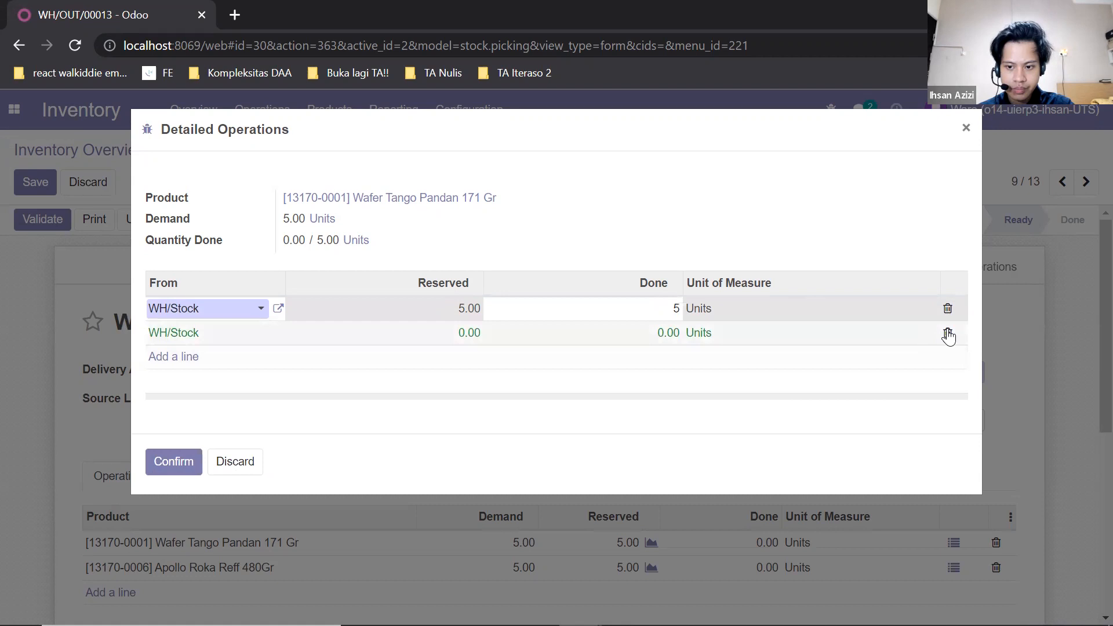
left_click(408, 423)
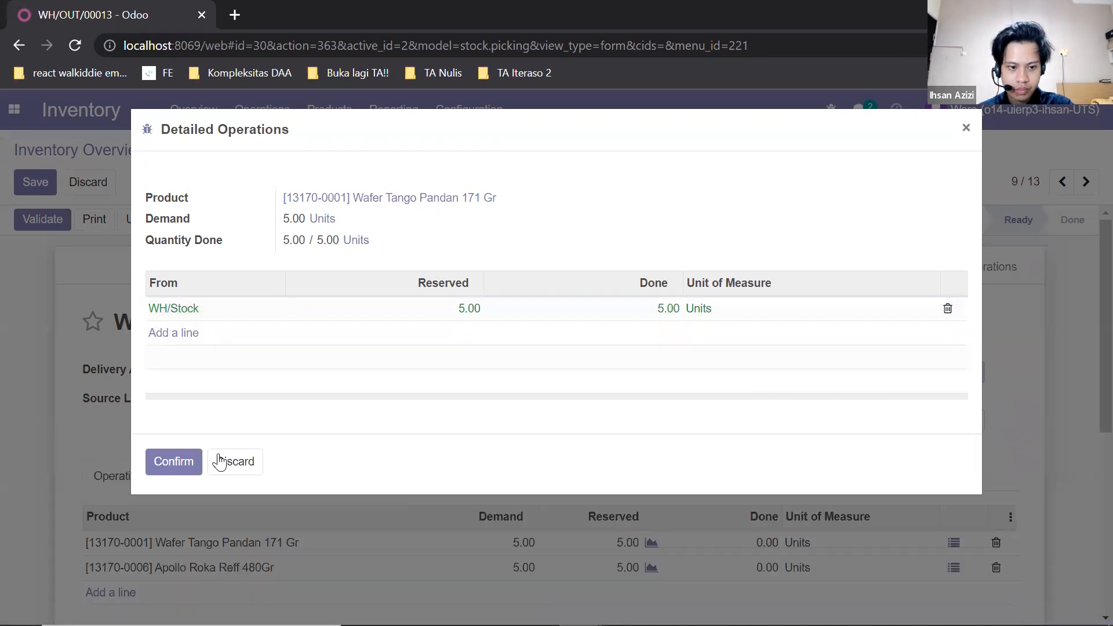
left_click(169, 473)
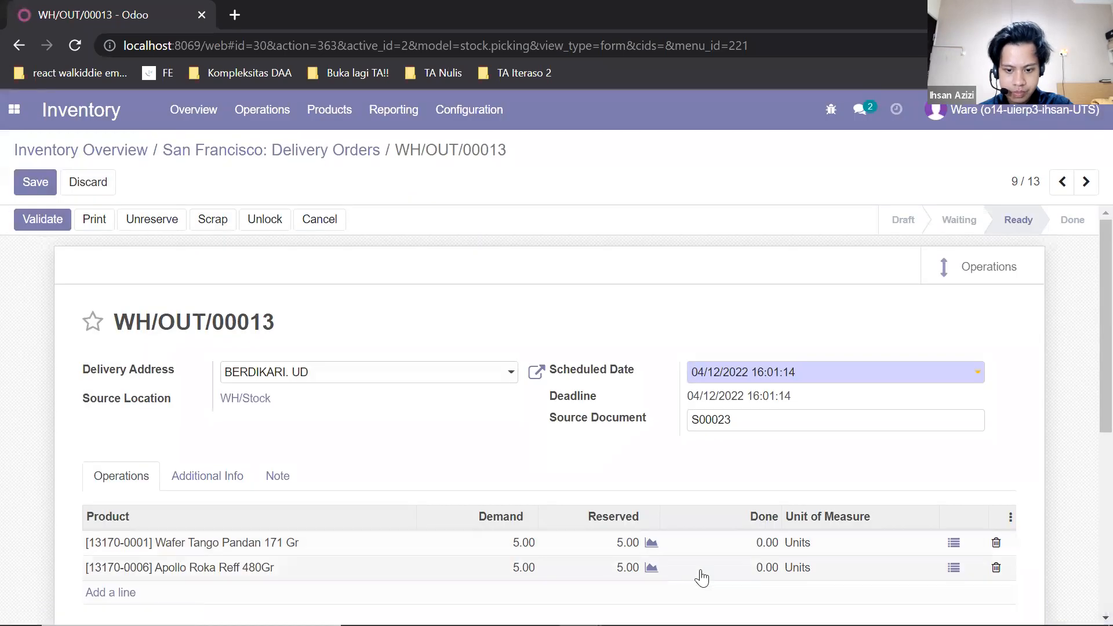
- Set the done quantity of Apollo Roka Reff 480Gr to 5 in its detailed operations
left_click(958, 571)
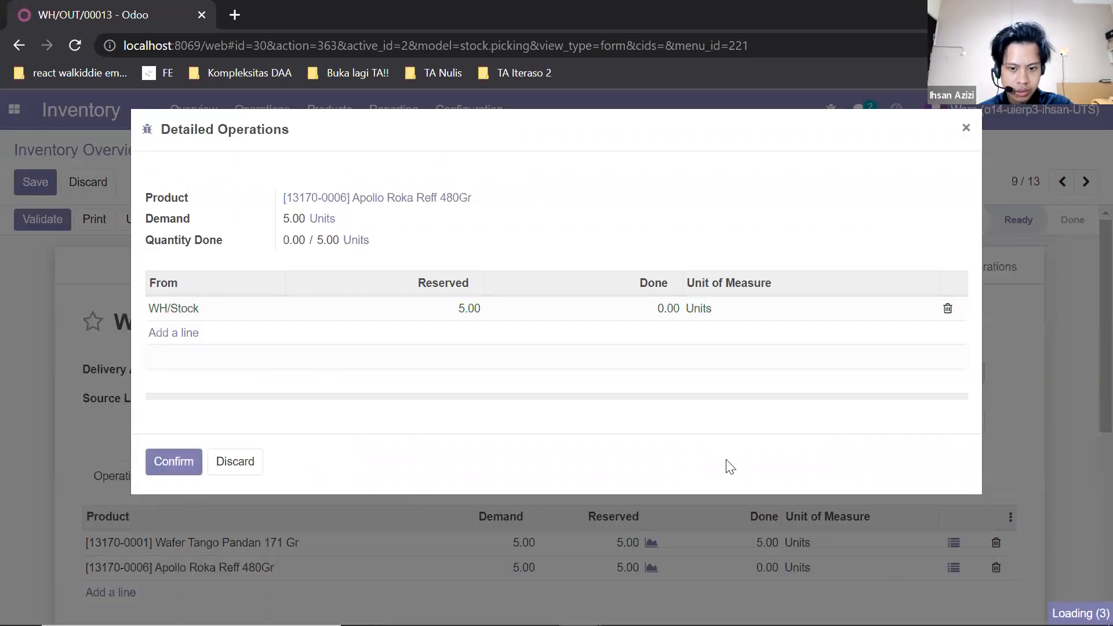
left_click(670, 309)
type("5")
left_click(161, 462)
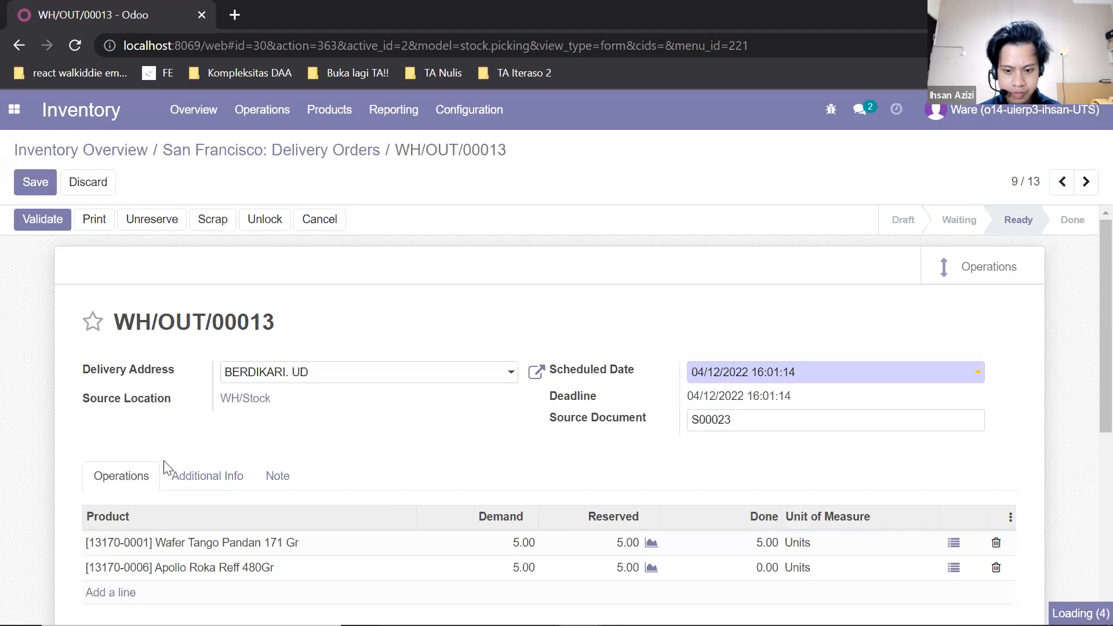
- Save the delivery order with both done quantities
scroll(514, 513, "down", 4)
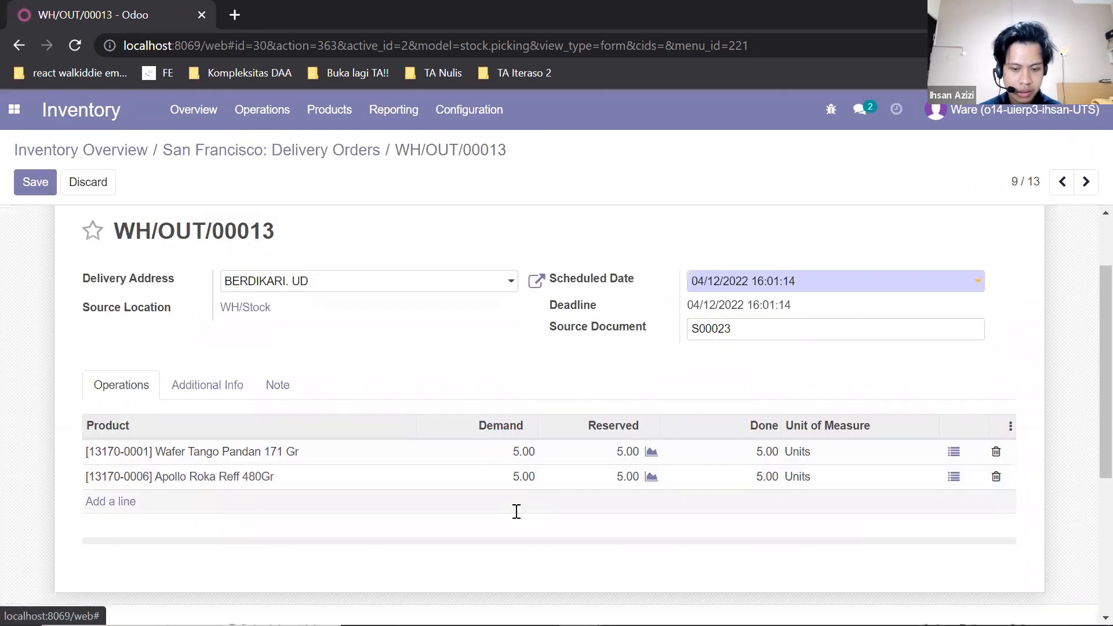
scroll(515, 513, "down", 2)
scroll(514, 513, "up", 6)
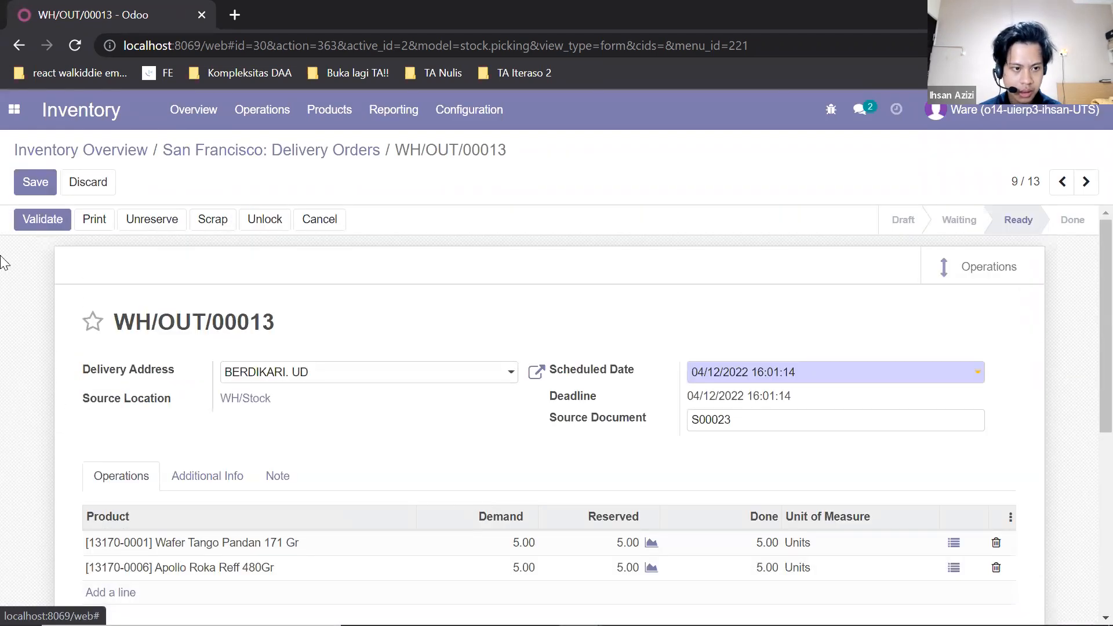
left_click(32, 184)
- Validate the delivery order, confirming the SMS notification, and review its log
scroll(147, 273, "down", 3)
scroll(149, 281, "up", 3)
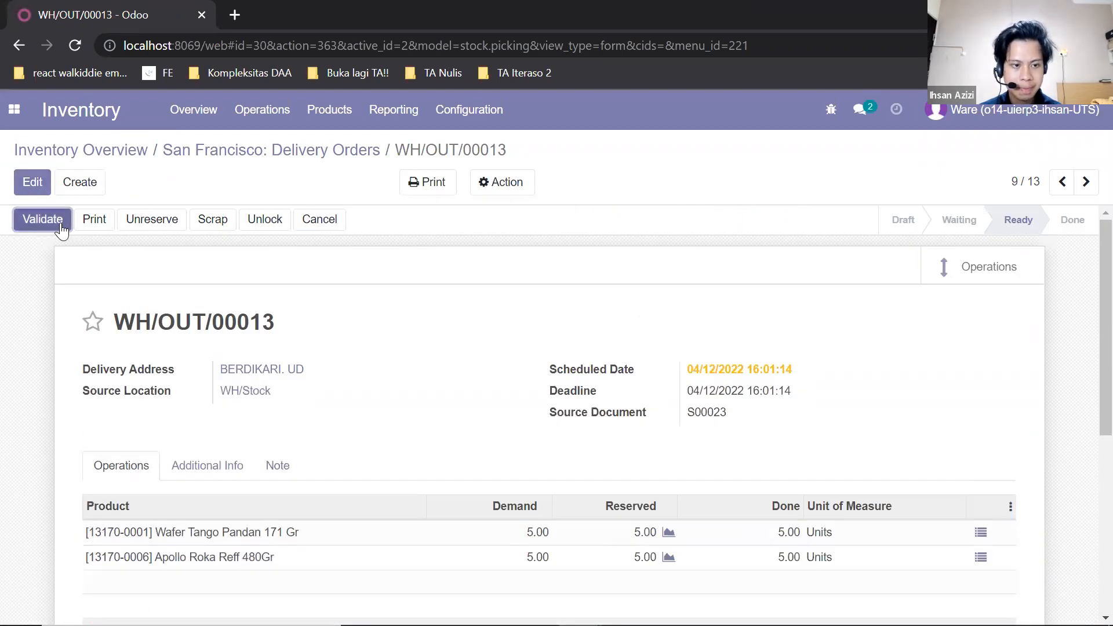
left_click(60, 223)
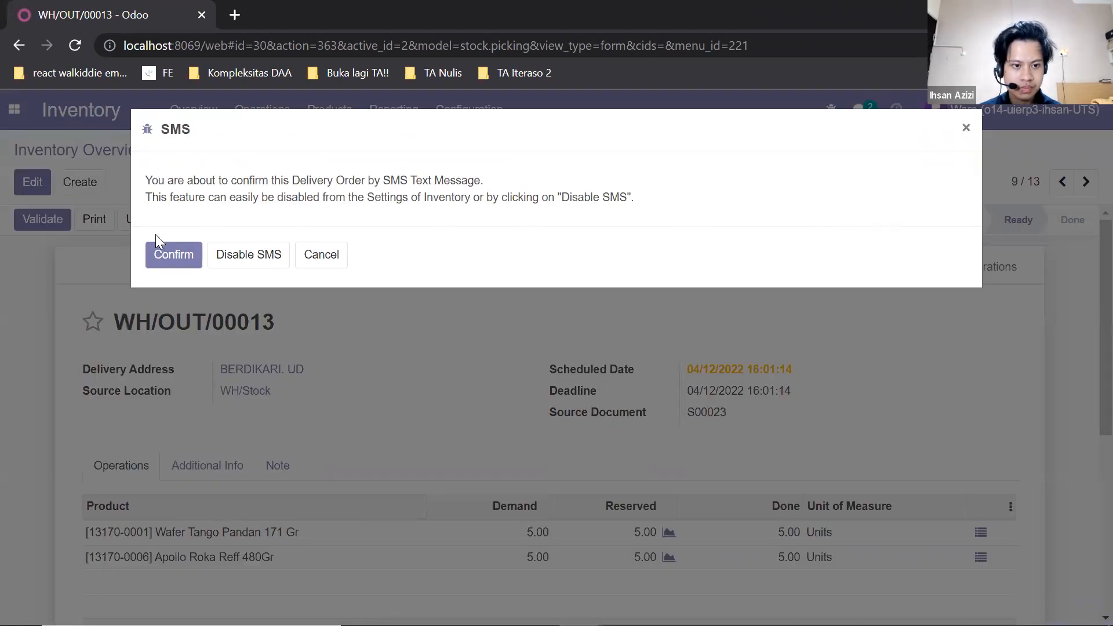
left_click(155, 256)
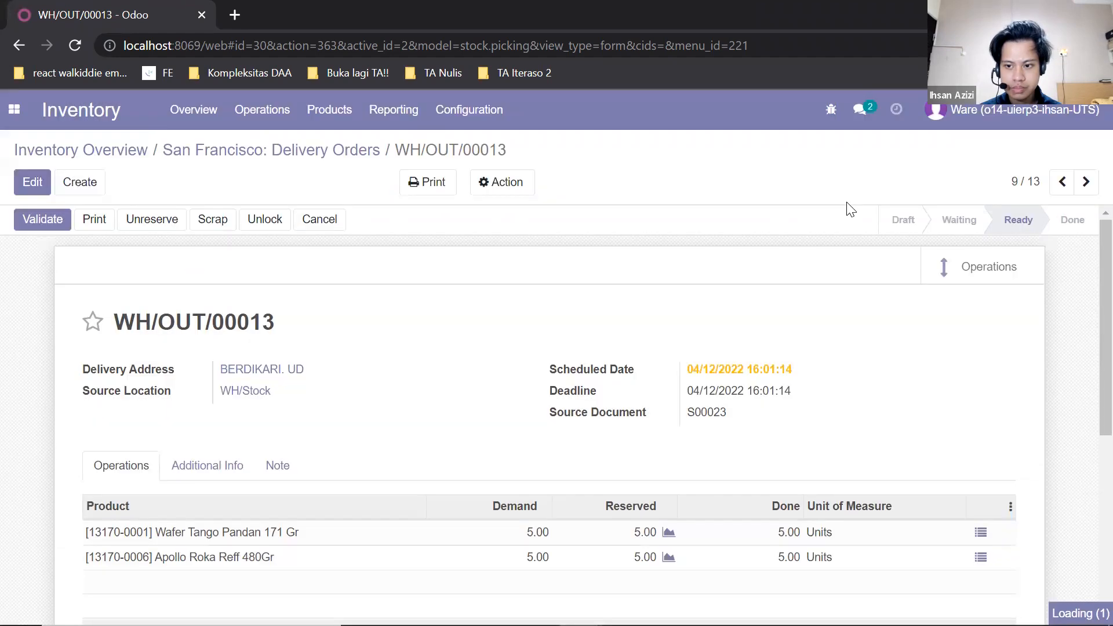
scroll(731, 243, "down", 6)
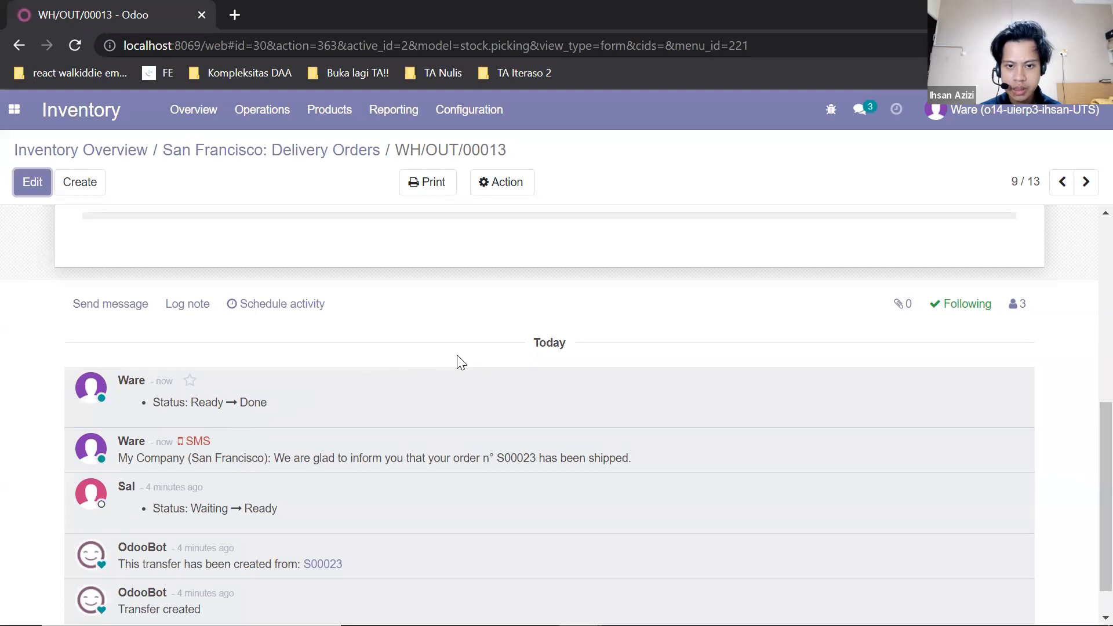
scroll(458, 354, "up", 6)
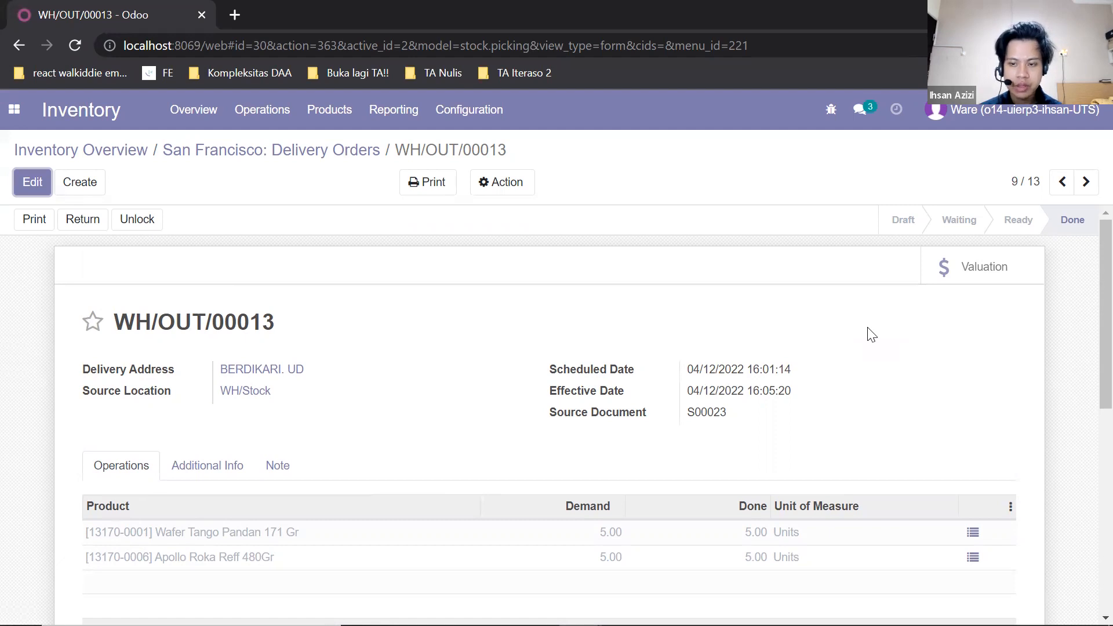
- Log out and log back in as the sales user Sal with the account's e-mail
left_click(997, 110)
left_click(993, 271)
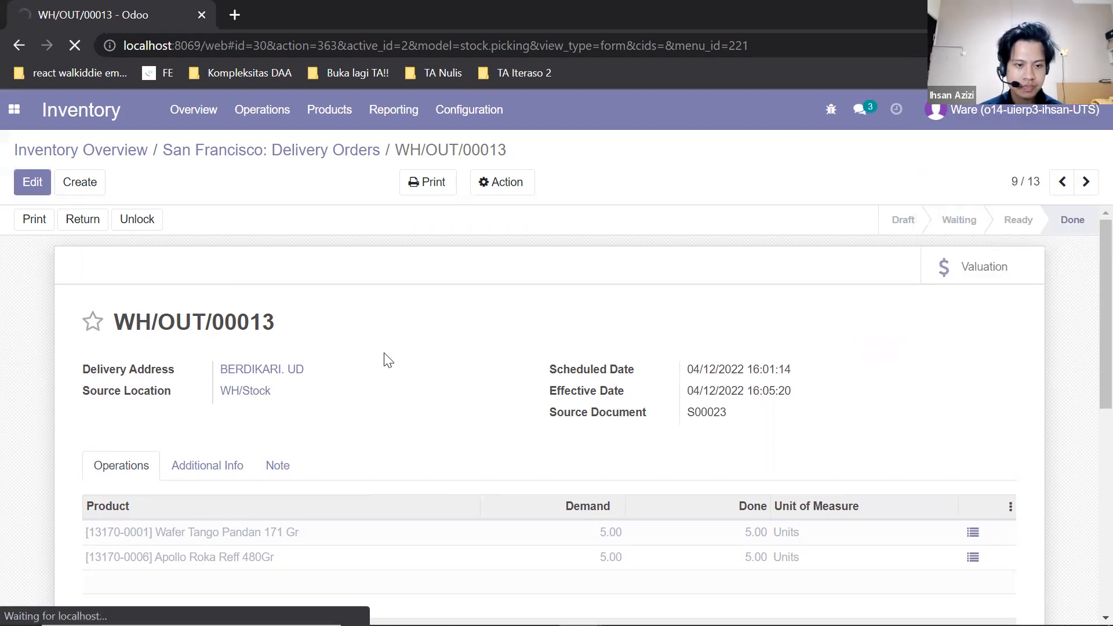
left_click(572, 354)
type("sale")
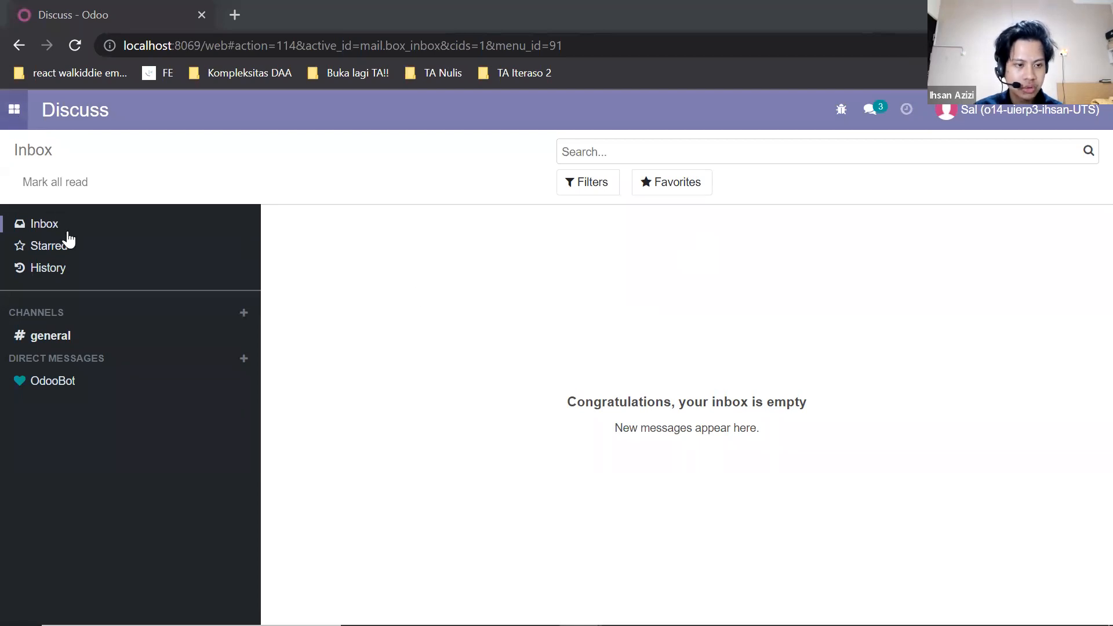
- Open the sales order S00023 for BERDIKARI. UD and review its delivered quantities
left_click(62, 196)
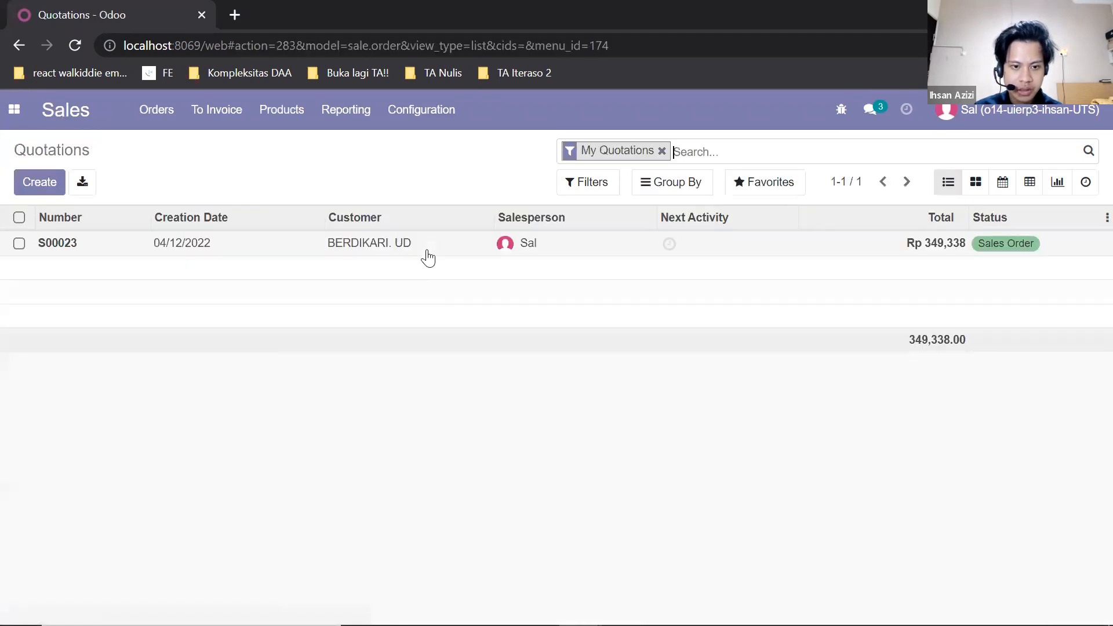
left_click(322, 251)
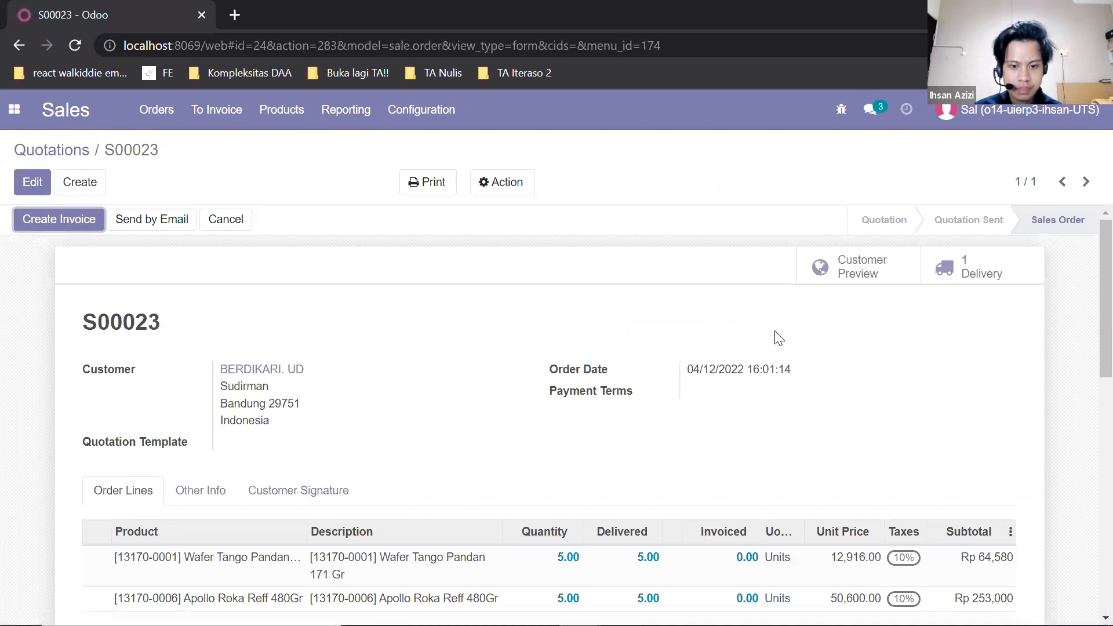
scroll(775, 333, "down", 5)
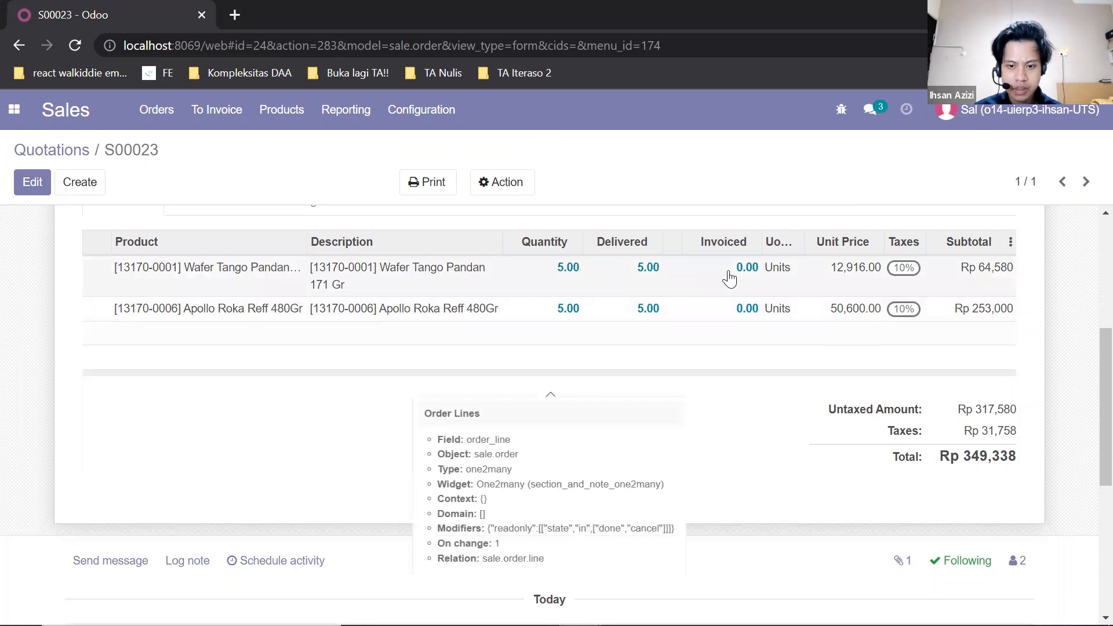
scroll(746, 306, "up", 6)
scroll(751, 303, "down", 5)
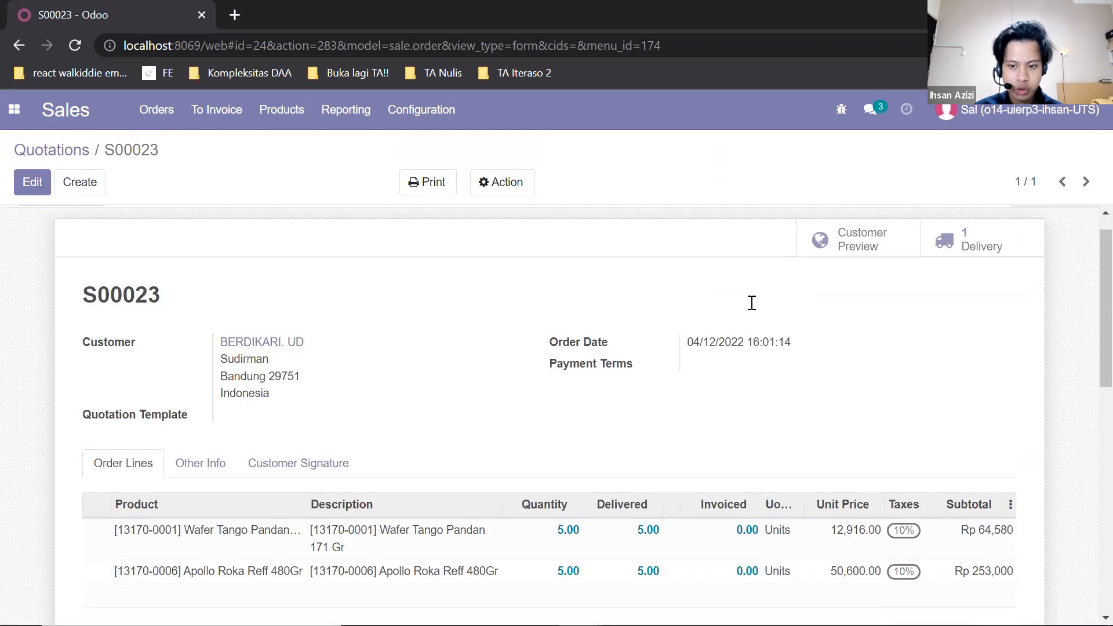
scroll(643, 336, "up", 4)
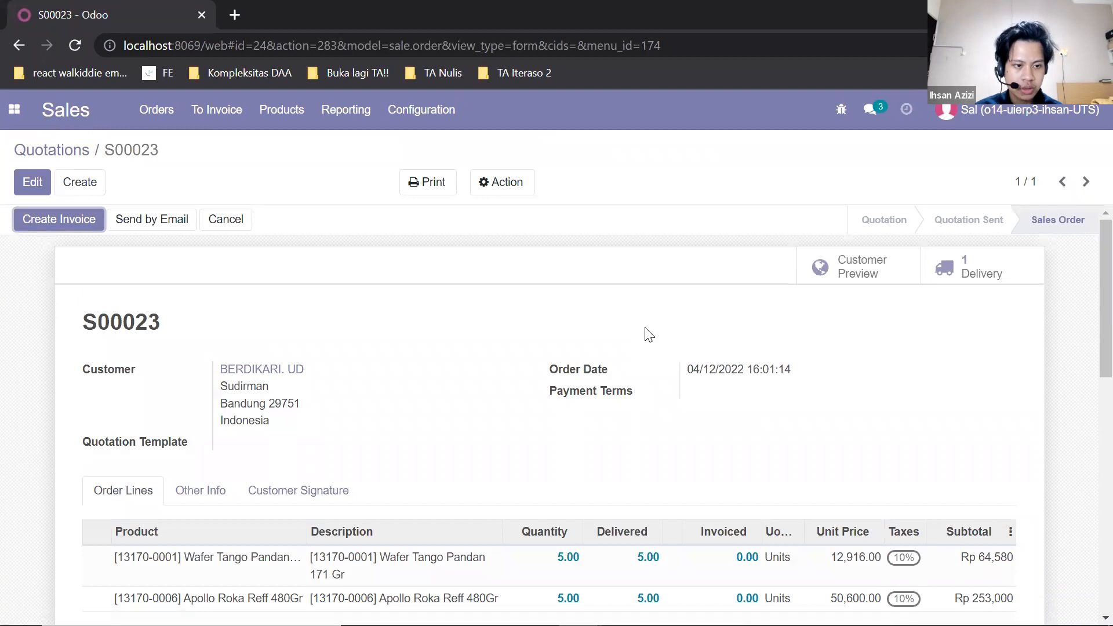
- Try to create and view a regular invoice for the sales order, then close the dialogs
left_click(74, 224)
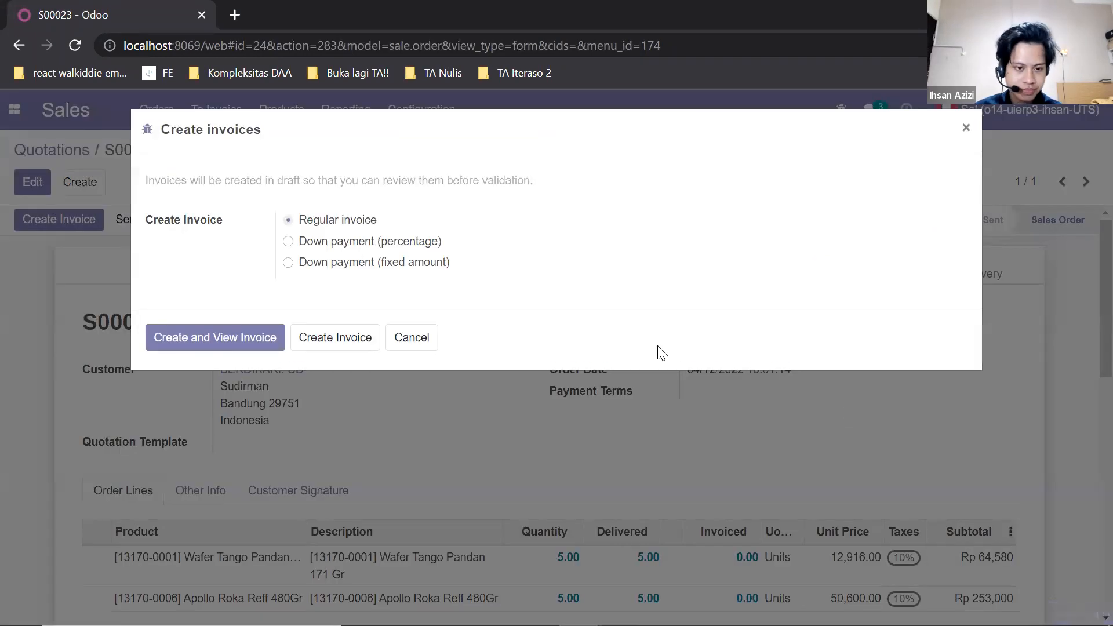
left_click(268, 336)
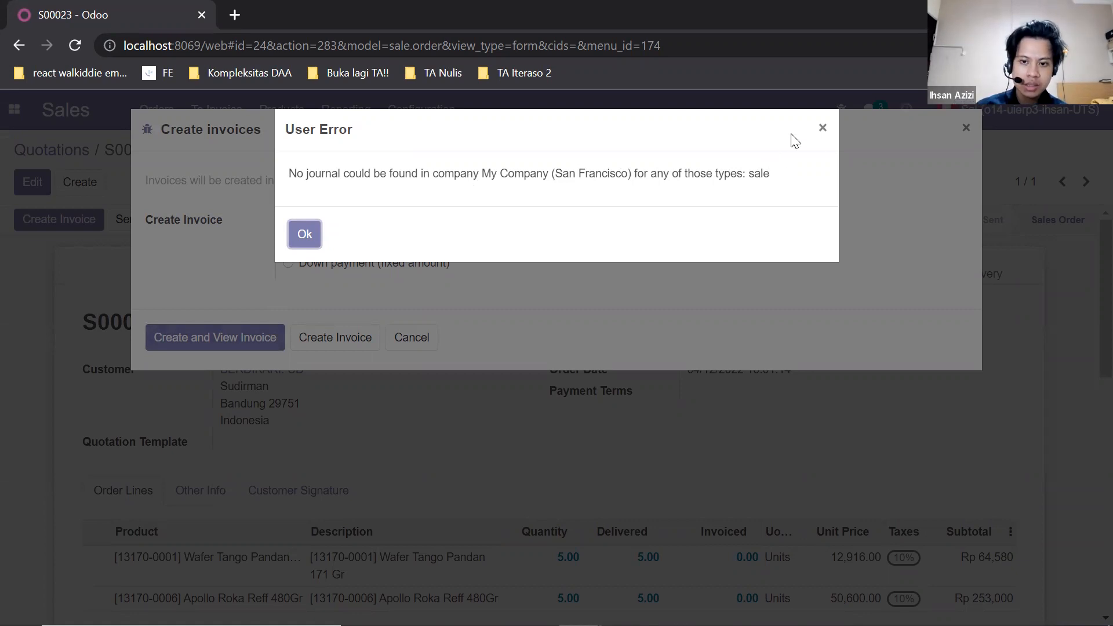
left_click(821, 128)
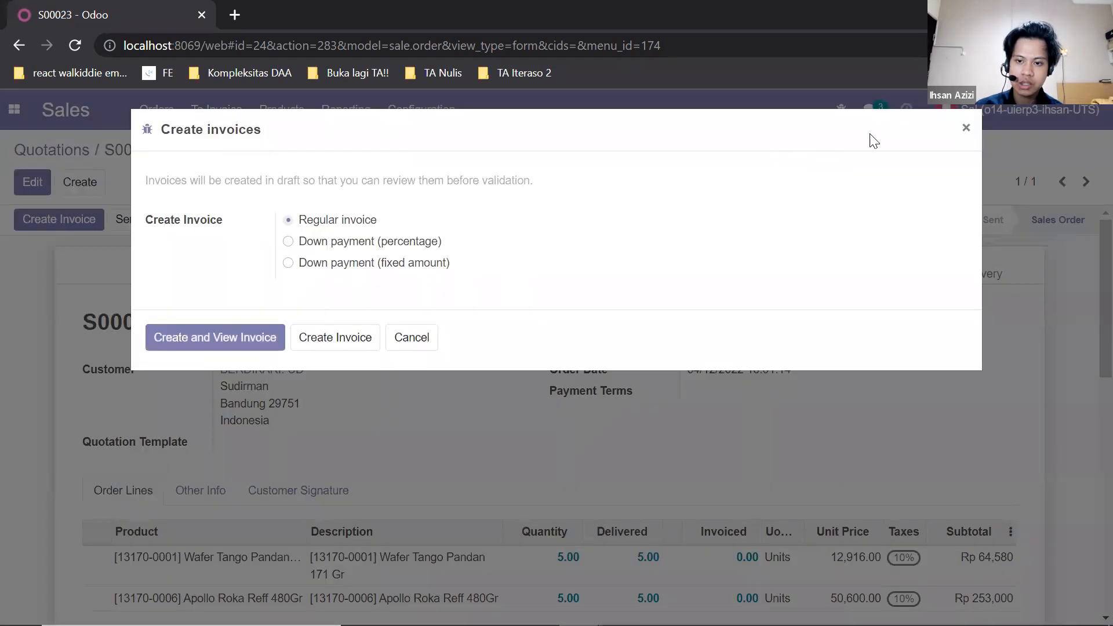
left_click(959, 130)
- Log out and log in as the user Aci with the account's e-mail address
left_click(985, 110)
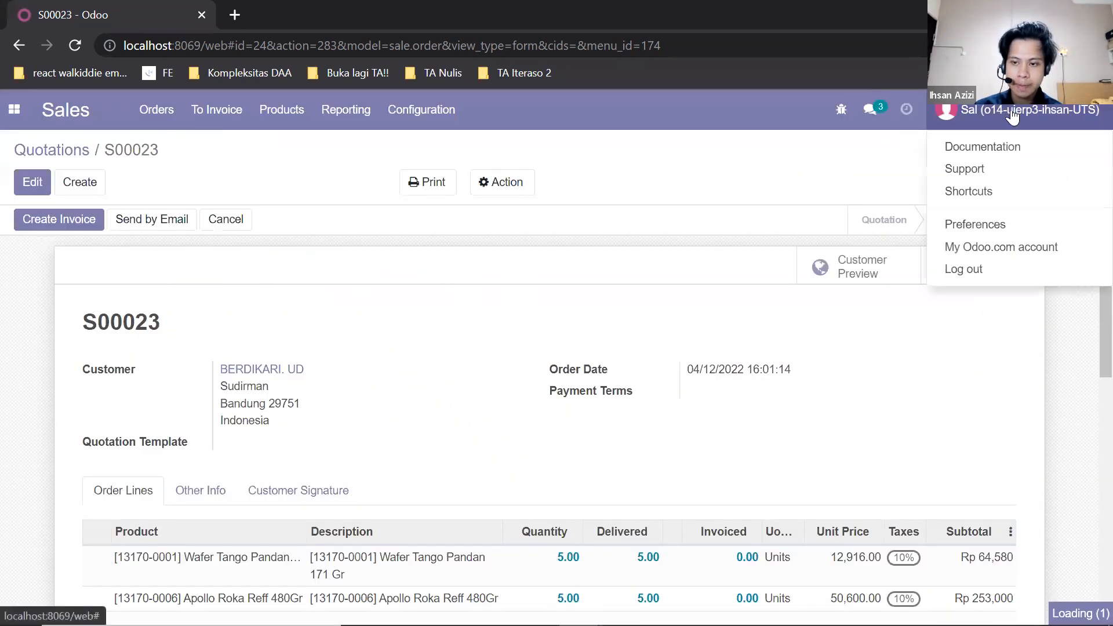
left_click(993, 278)
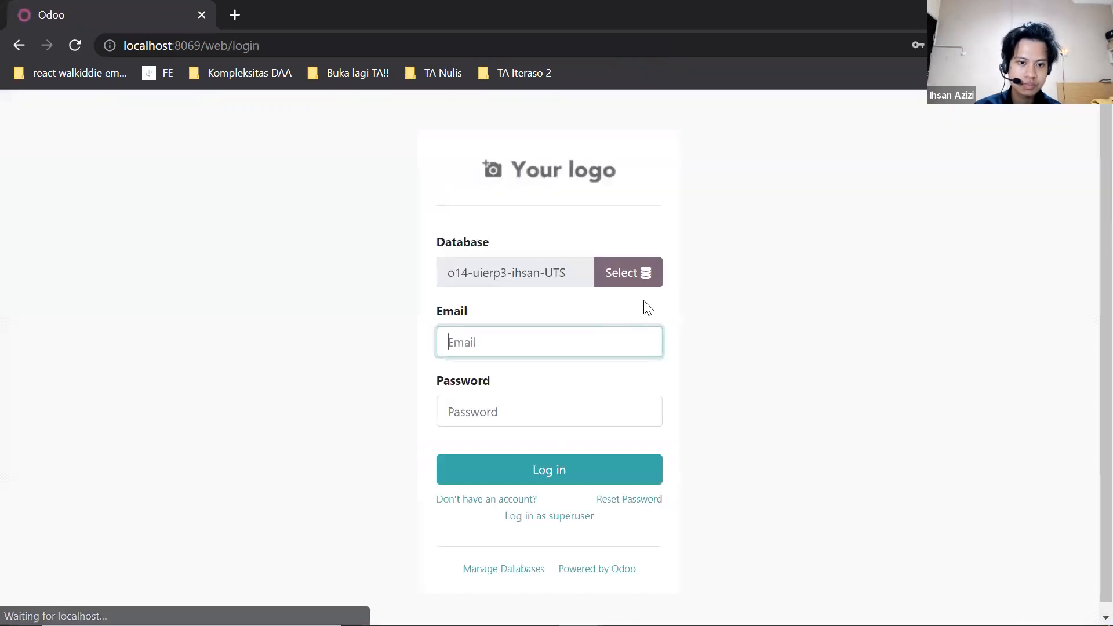
left_click(606, 335)
type("aci")
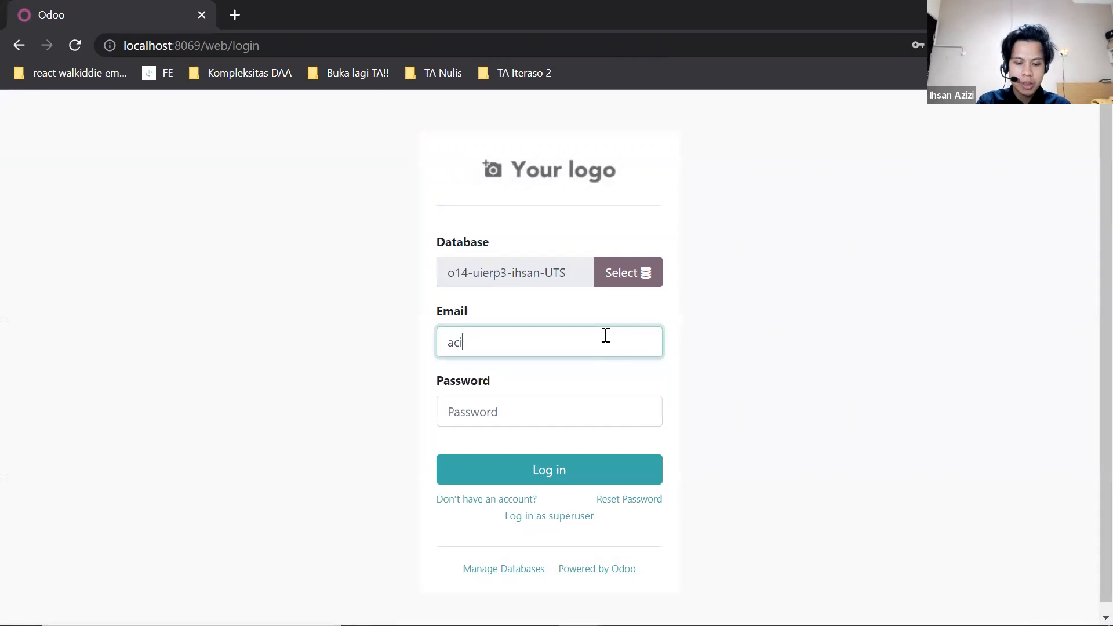
type("@com")
key("Return")
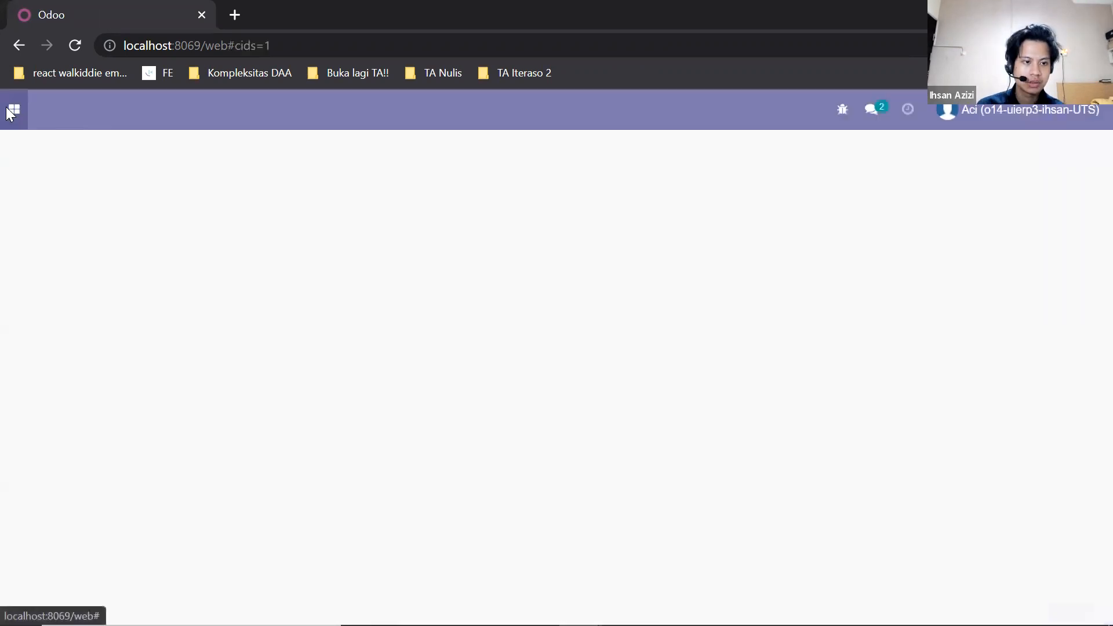
- Open the accounting journals and create a new Sales journal named "Customer Invoices - New"
left_click(14, 111)
left_click(54, 213)
left_click(619, 110)
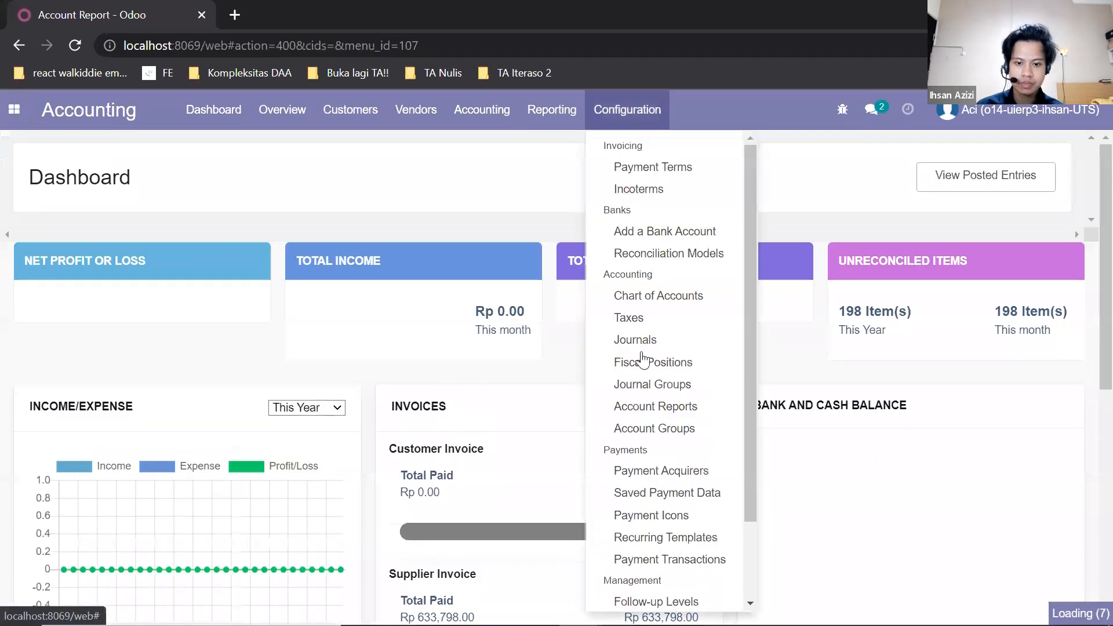
left_click(638, 339)
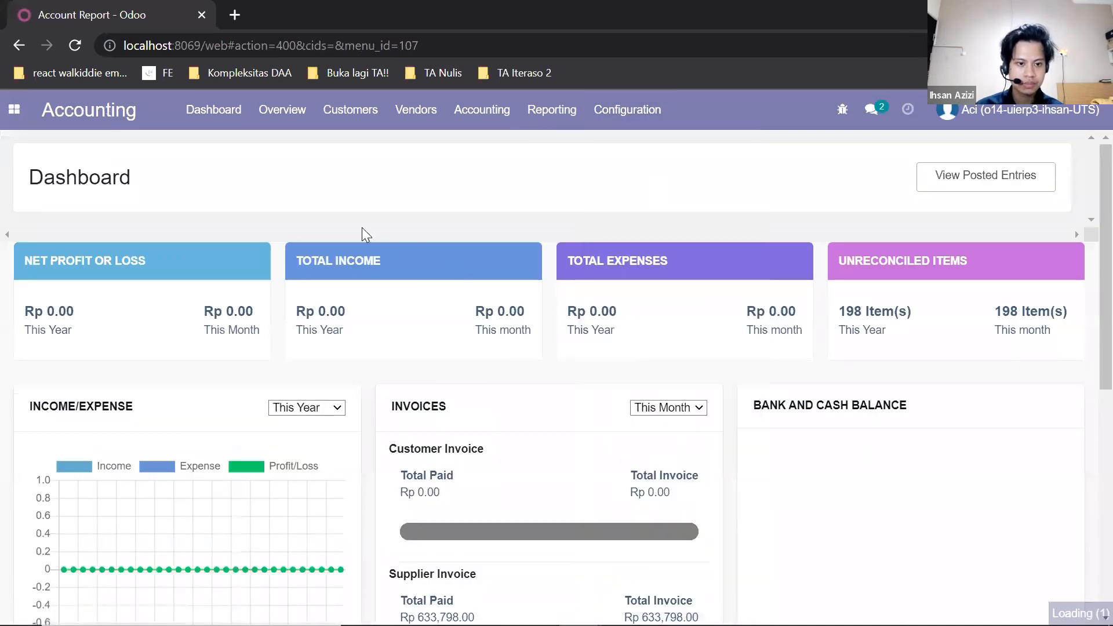
left_click(41, 182)
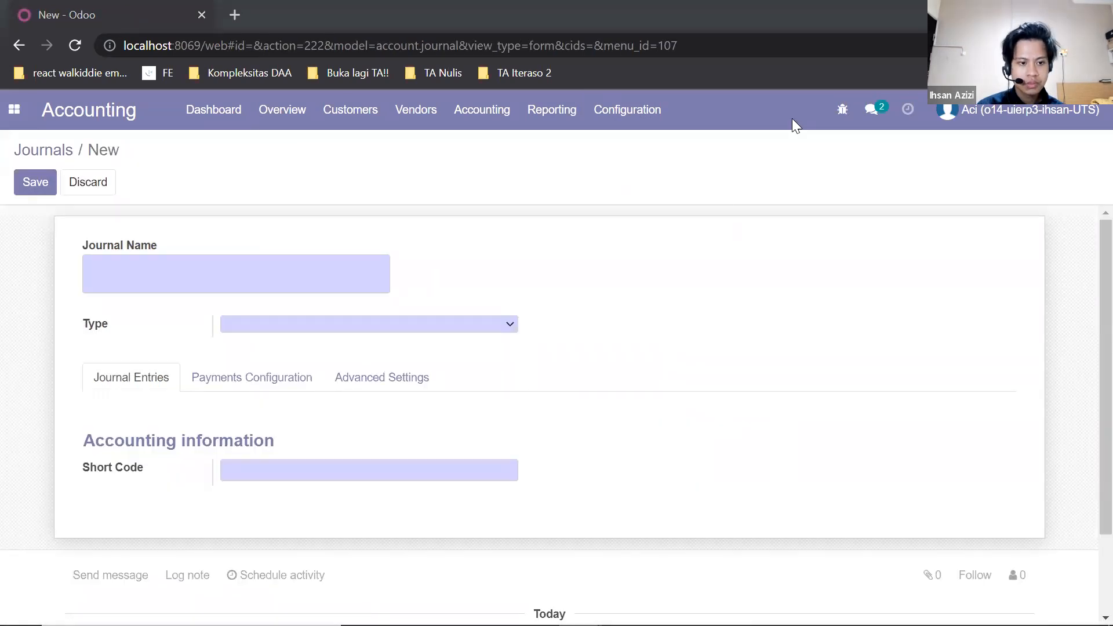
left_click(479, 325)
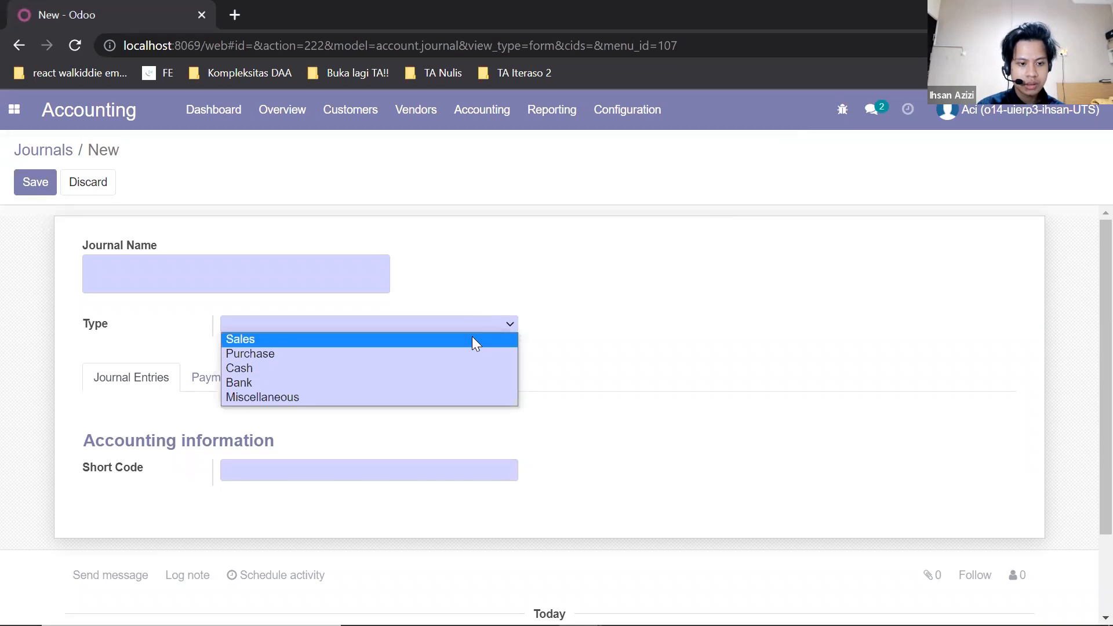
left_click(472, 339)
left_click(286, 267)
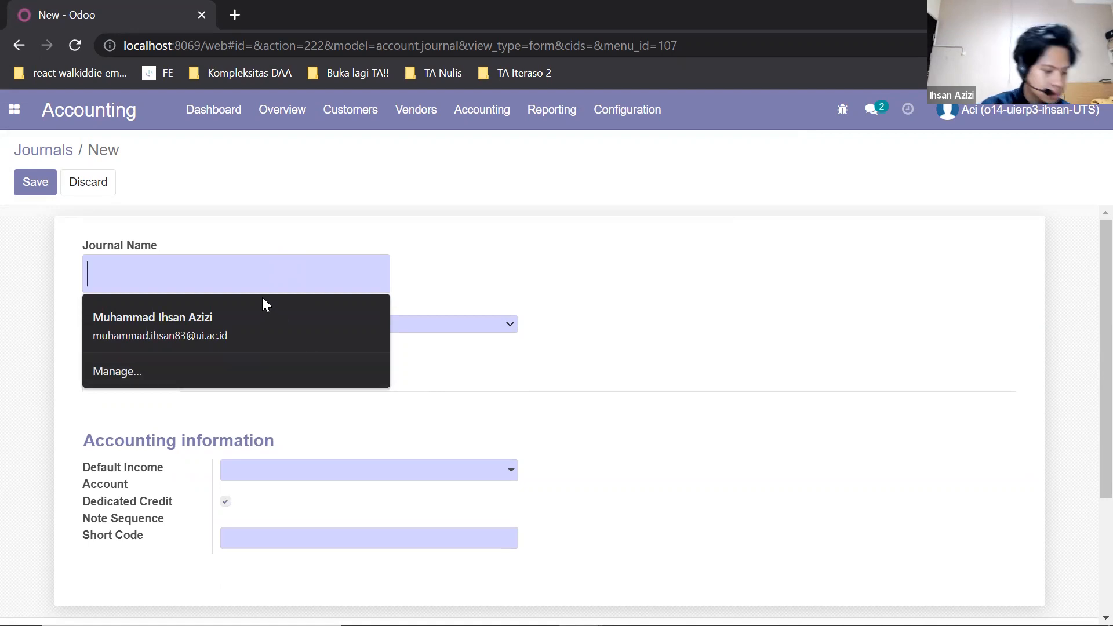
type("Cus")
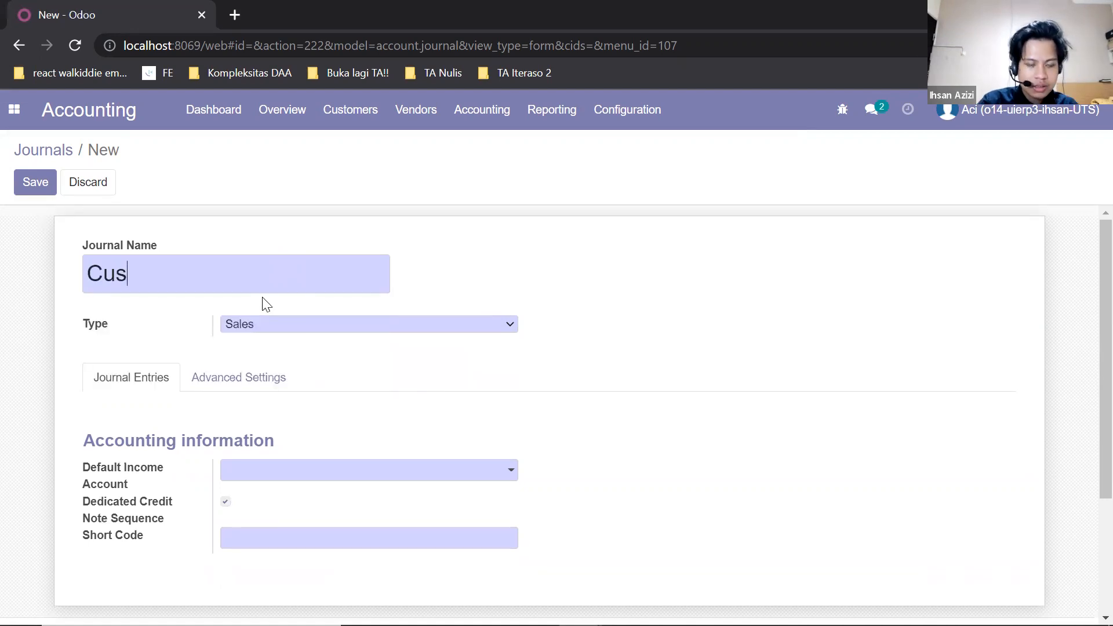
type("tomer In")
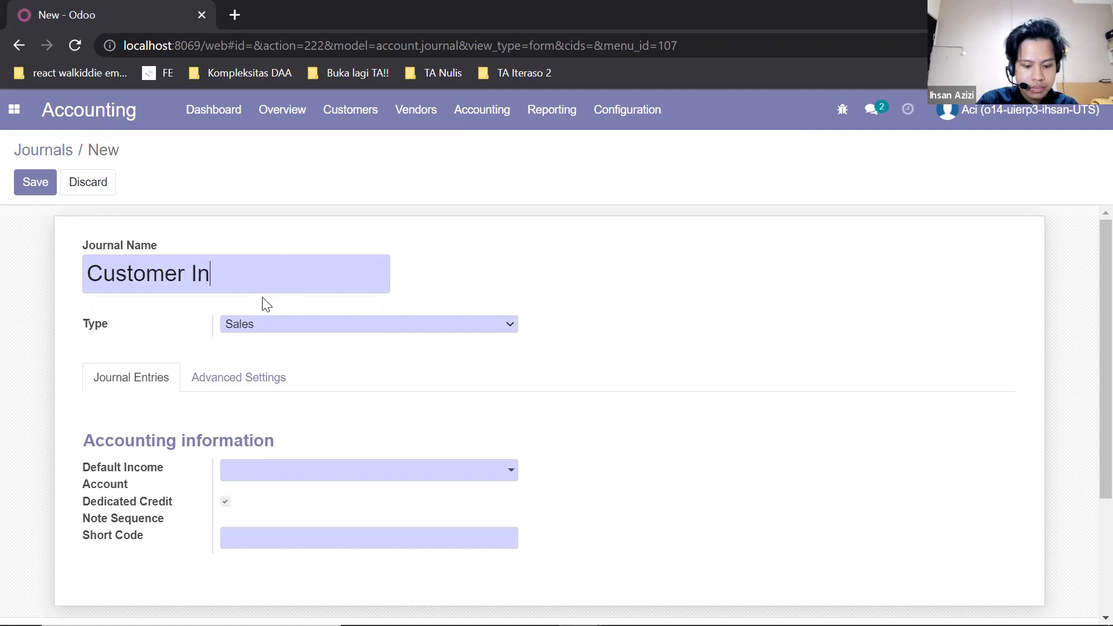
type("voices - New")
- Set the journal's default income account to 4-100008 Penjualan Makanan with short code CIN and save it
left_click(348, 470)
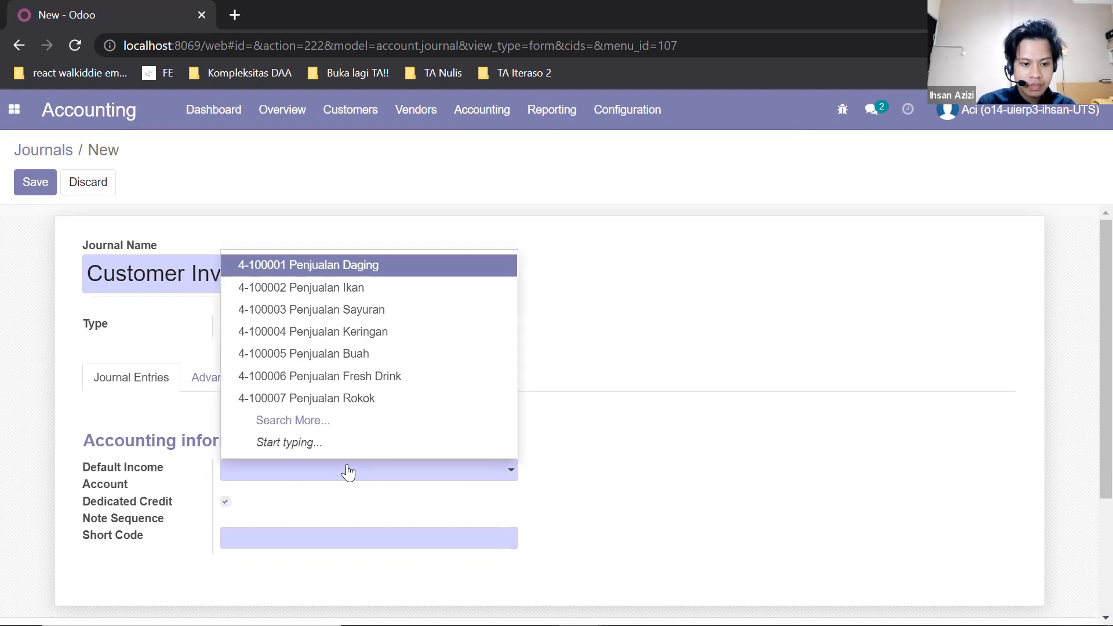
type("pen")
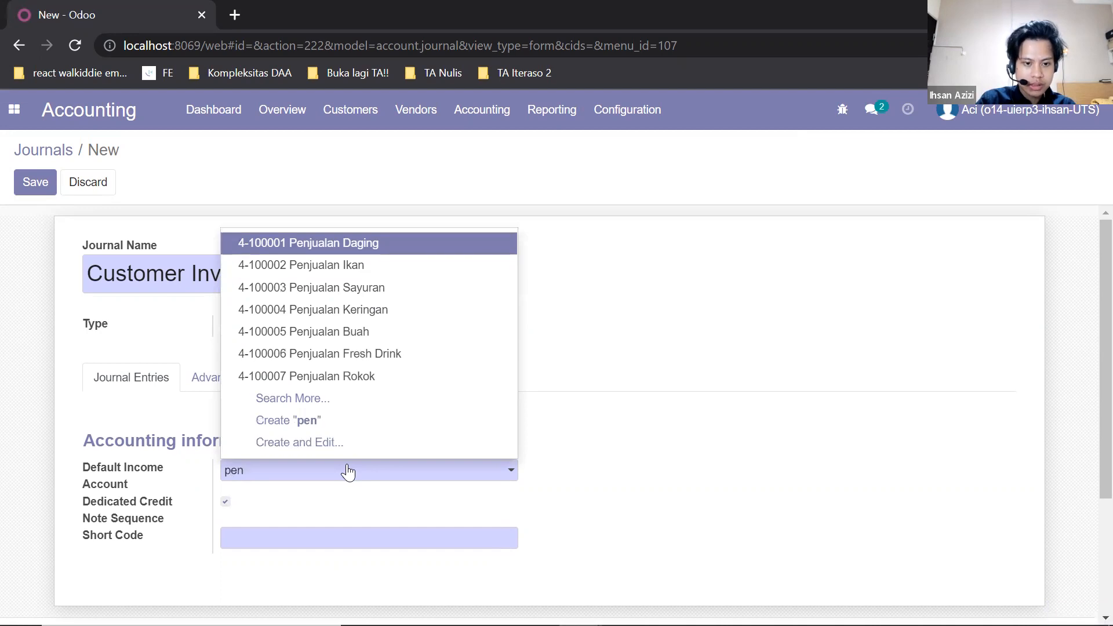
key("ctrl+a")
type("makana")
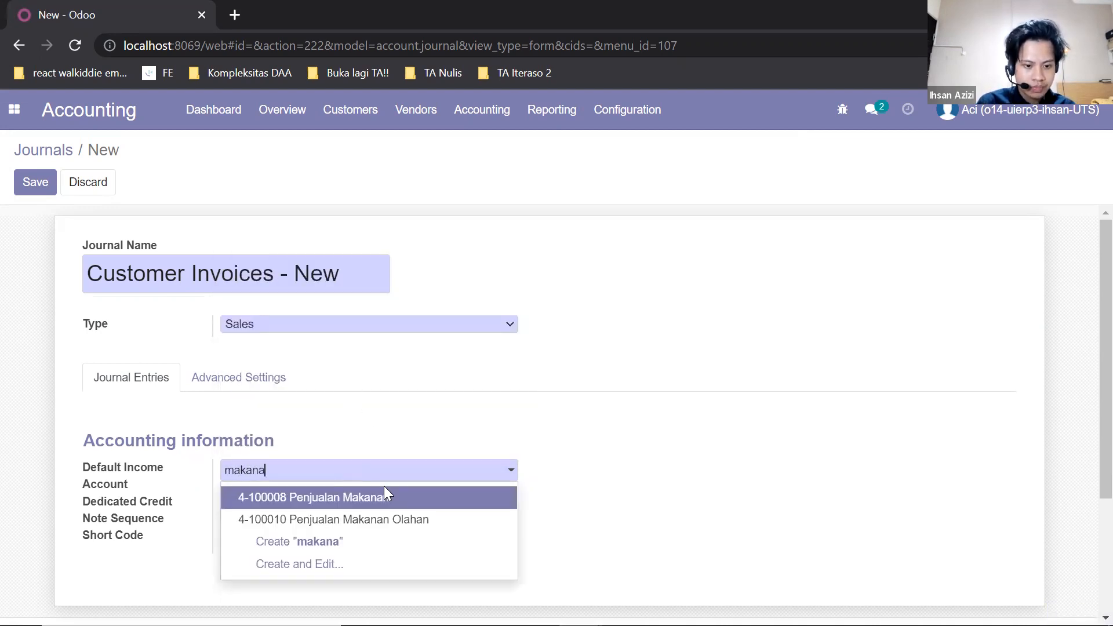
left_click(371, 496)
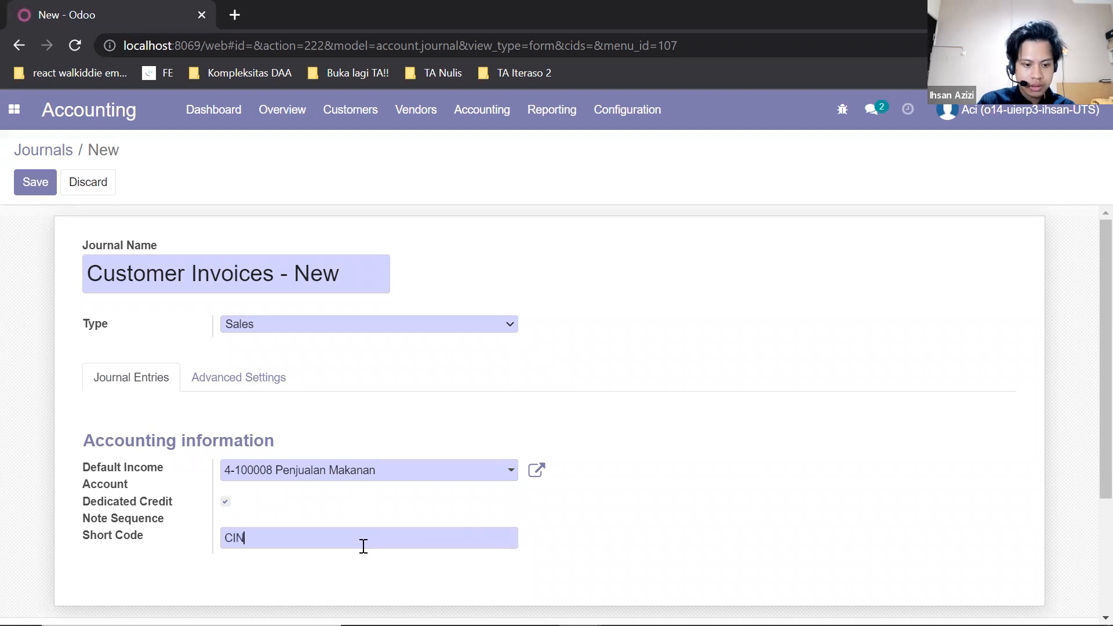
left_click(36, 179)
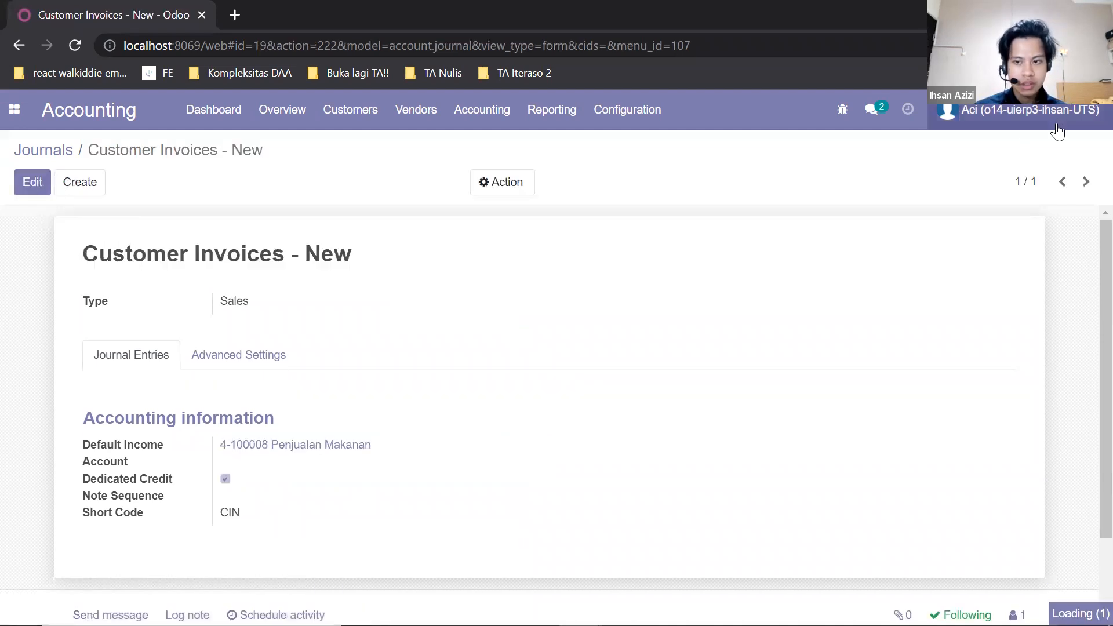
- Log out and log in as the sales user Sal with the account's e-mail
left_click(1031, 110)
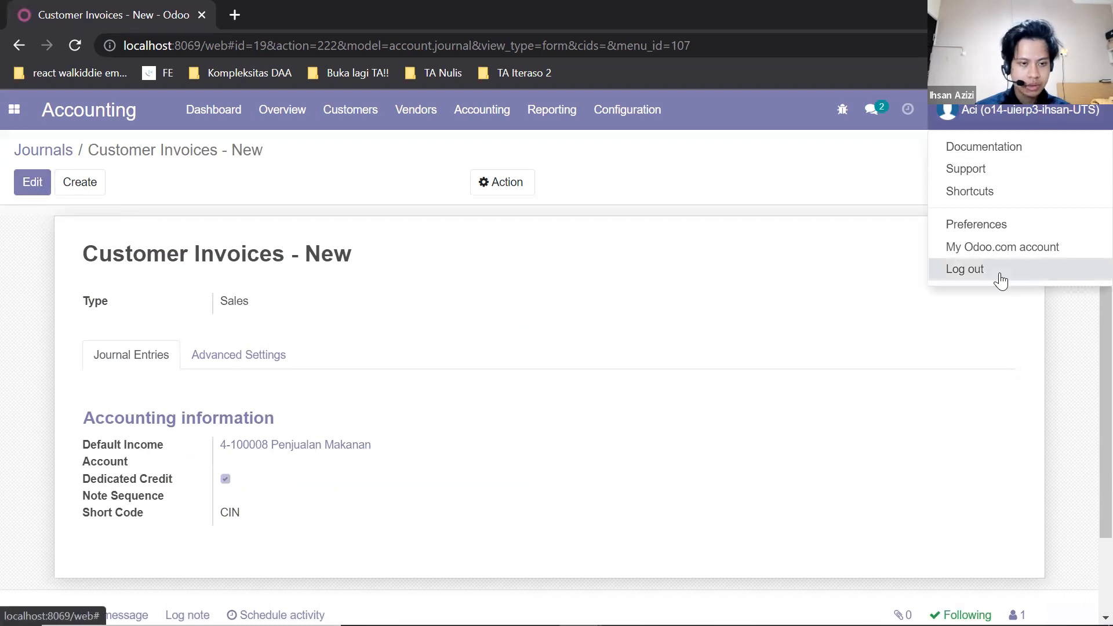
left_click(1001, 280)
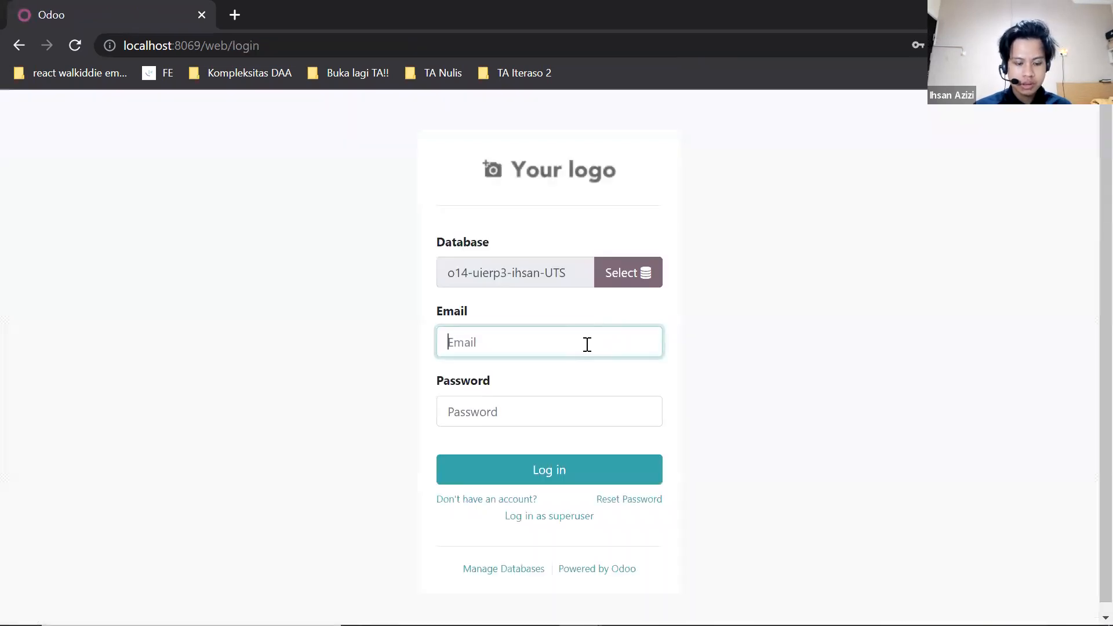
type("sal@")
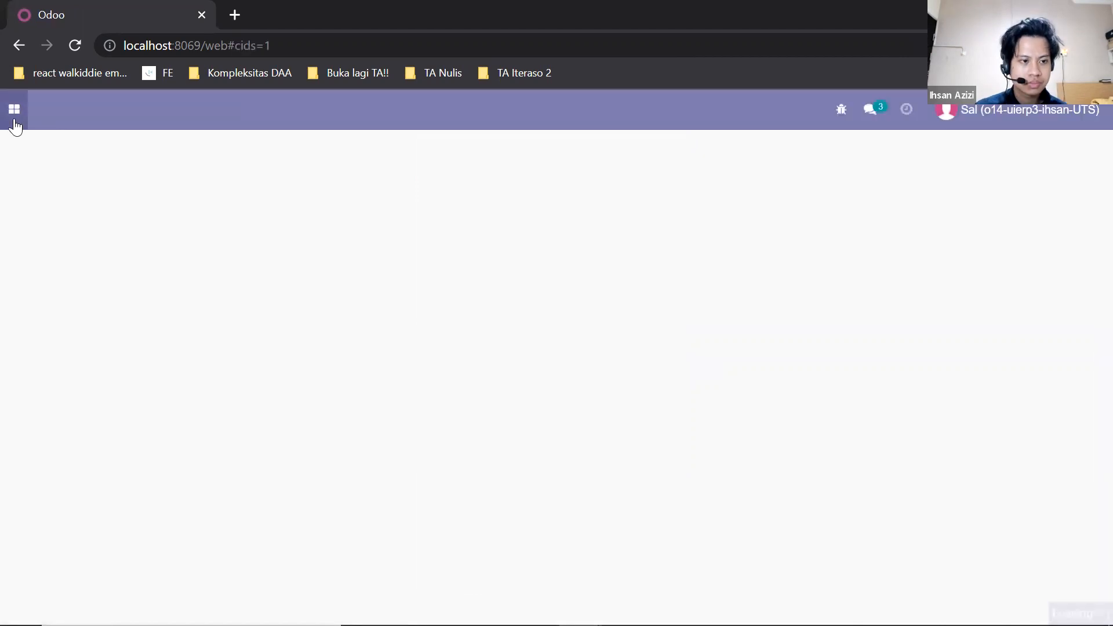
- Open sales order S00023 for BERDIKARI. UD, create a regular invoice from it and review the draft invoice
left_click(14, 111)
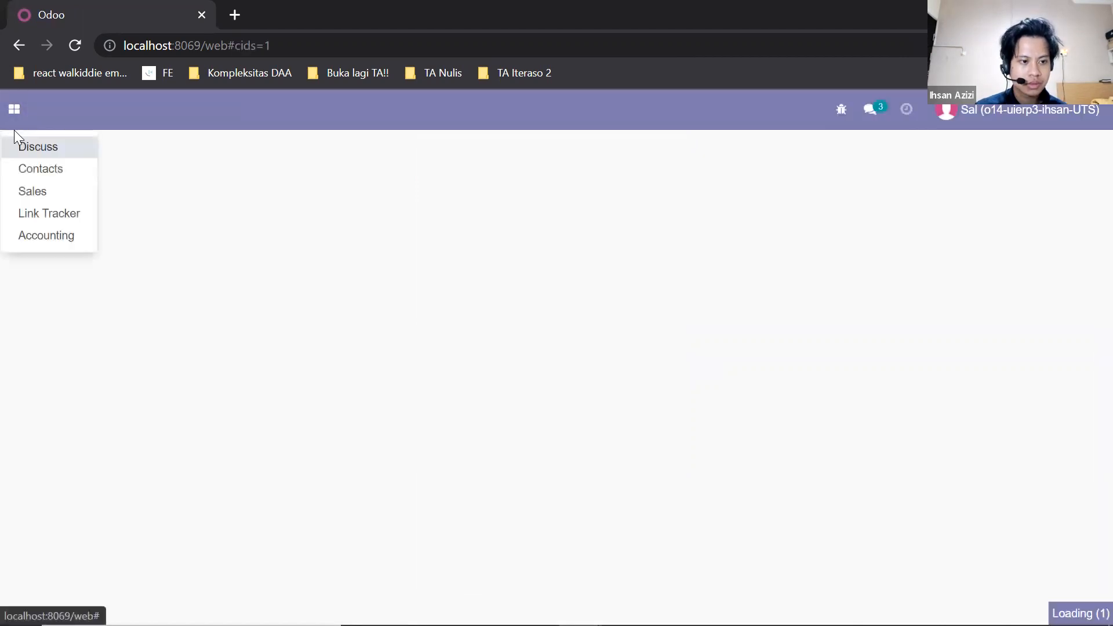
left_click(32, 191)
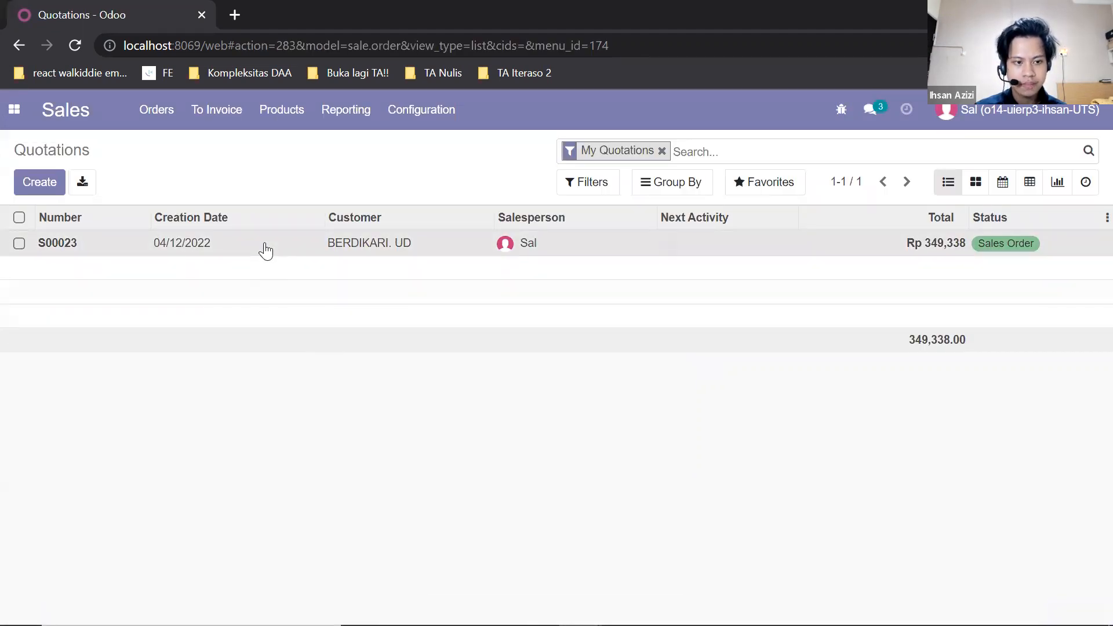
left_click(266, 248)
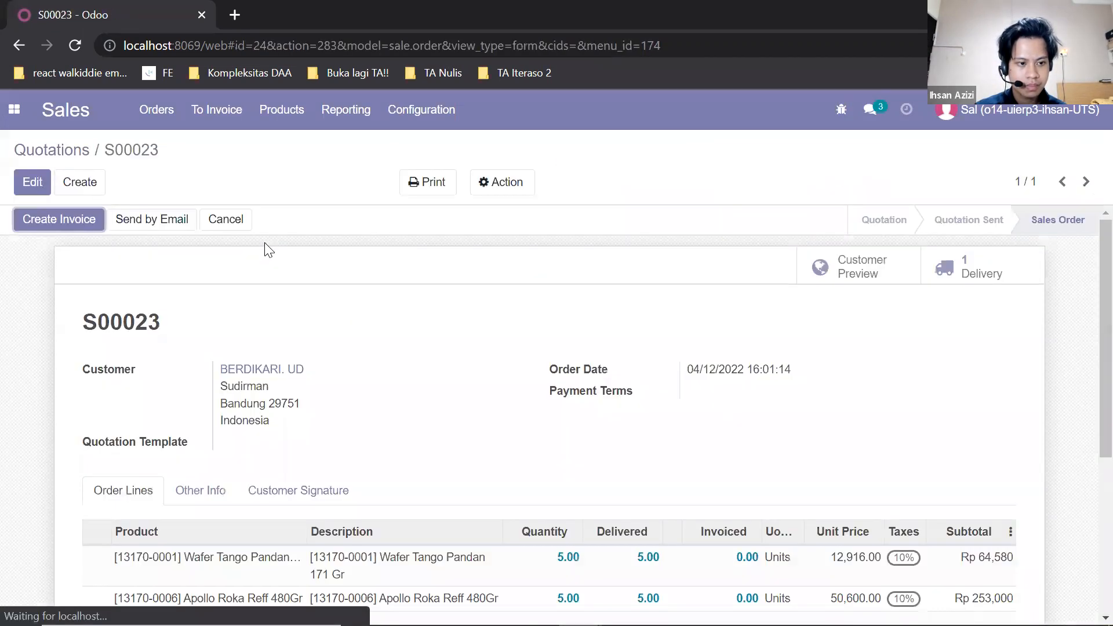
left_click(77, 224)
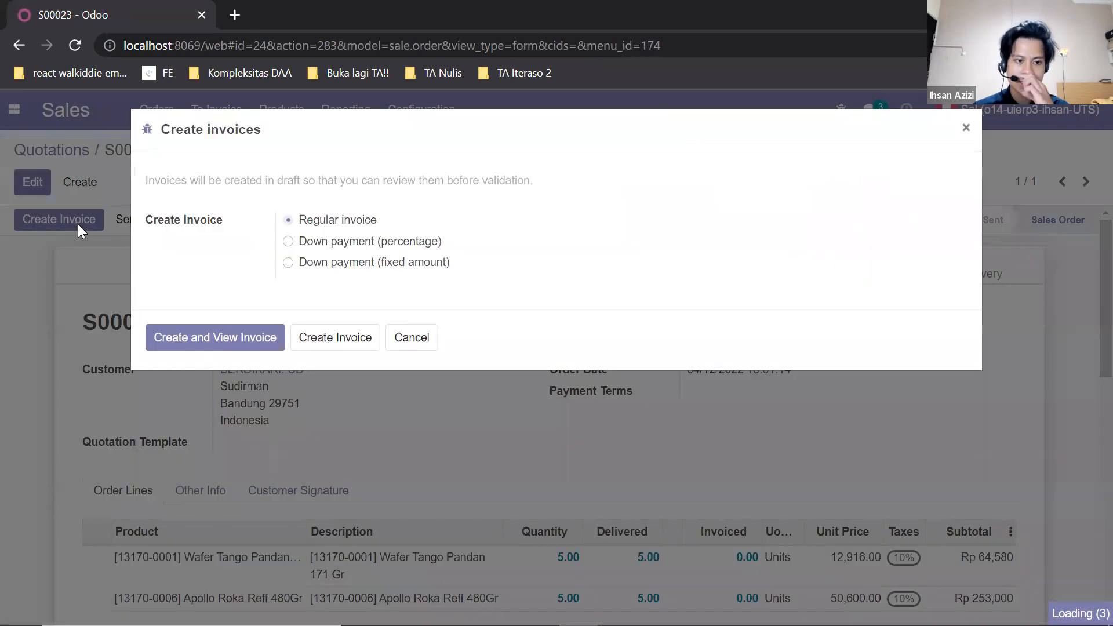
left_click(240, 340)
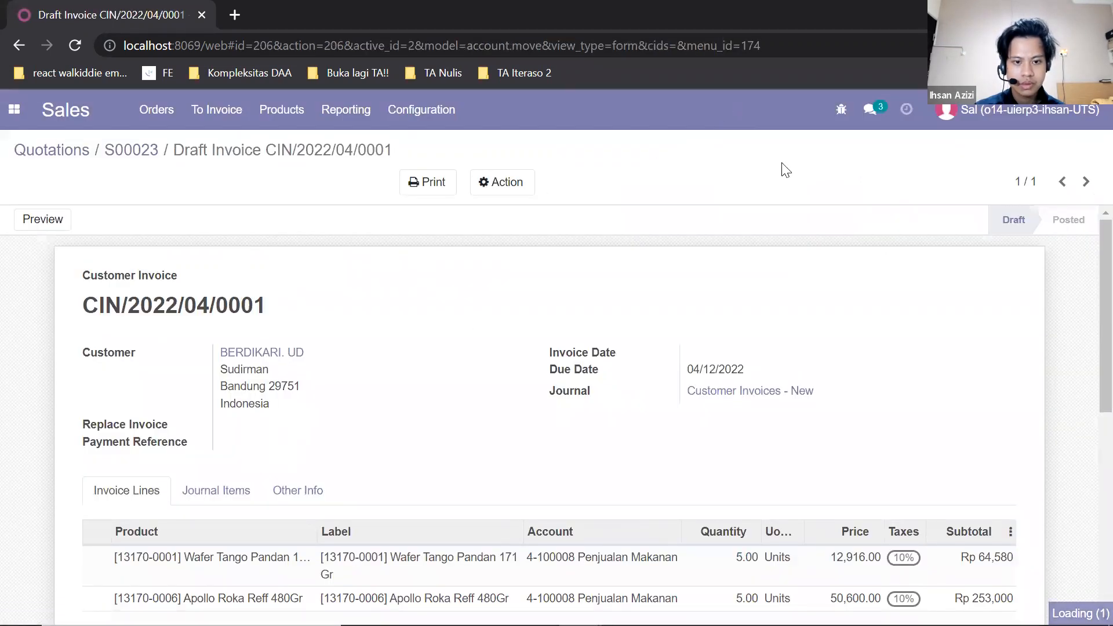
scroll(789, 226, "down", 7)
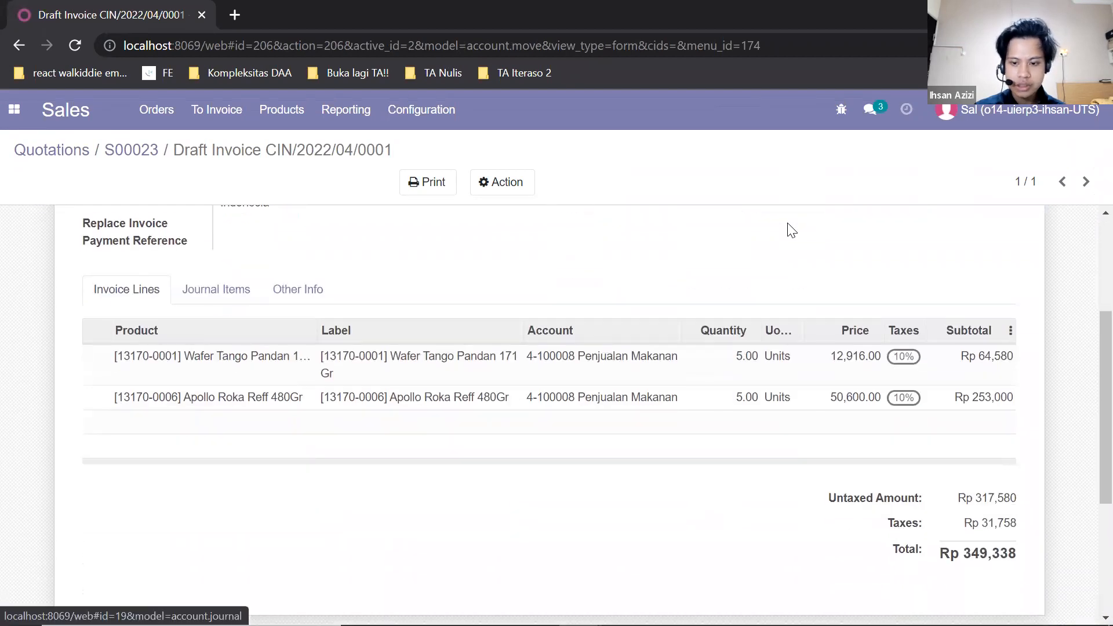
scroll(790, 235, "up", 8)
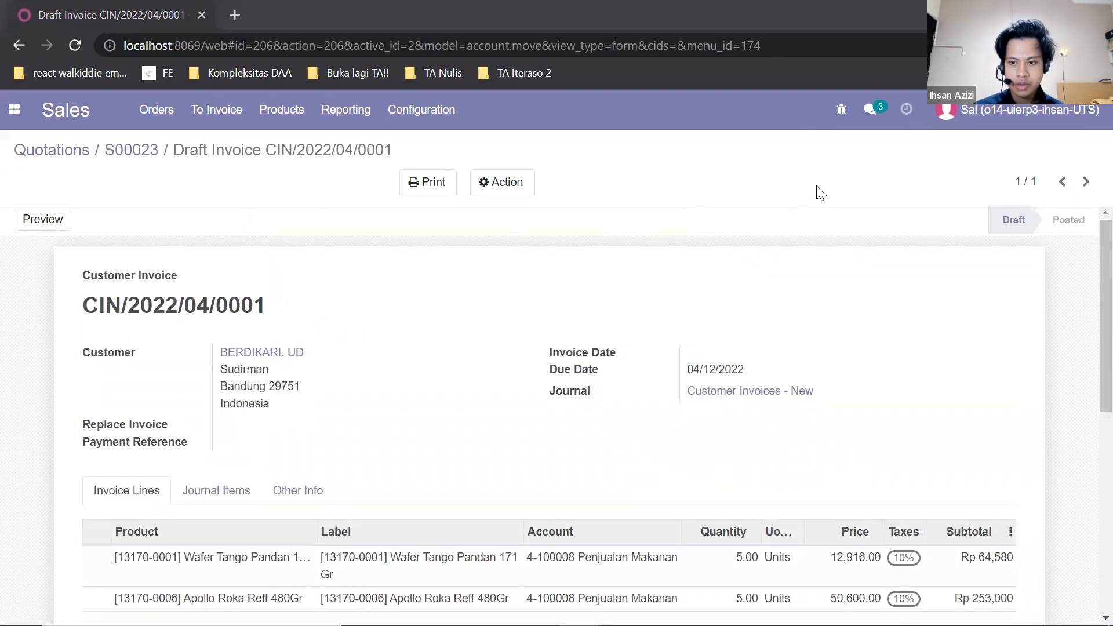
scroll(819, 316, "down", 5)
scroll(817, 315, "up", 5)
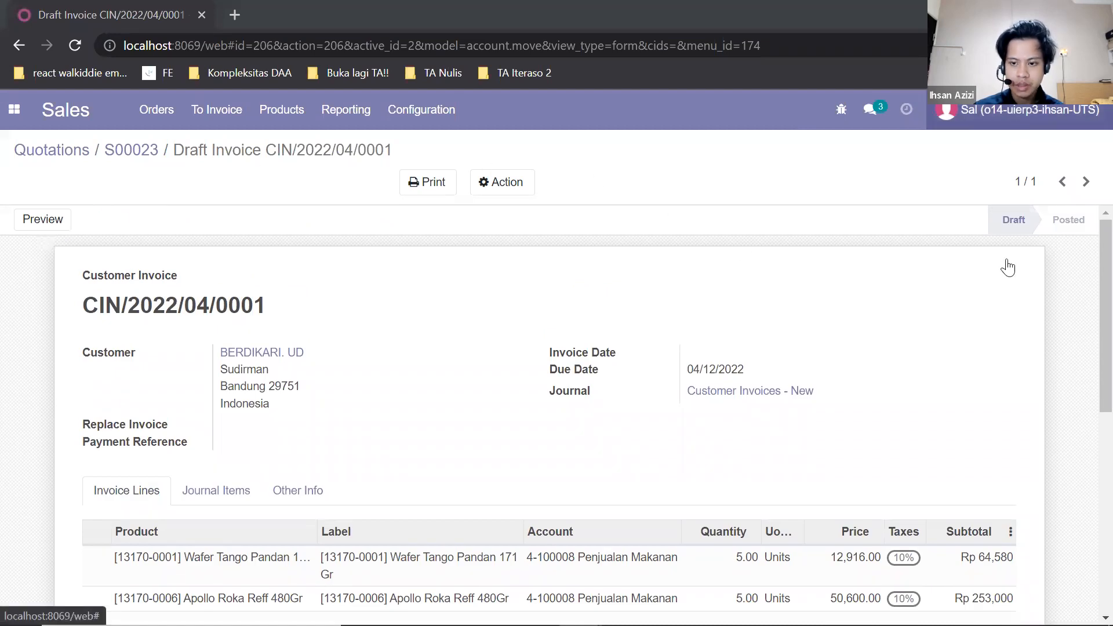
- Log out and log in as the user Aci with the account's e-mail
left_click(941, 271)
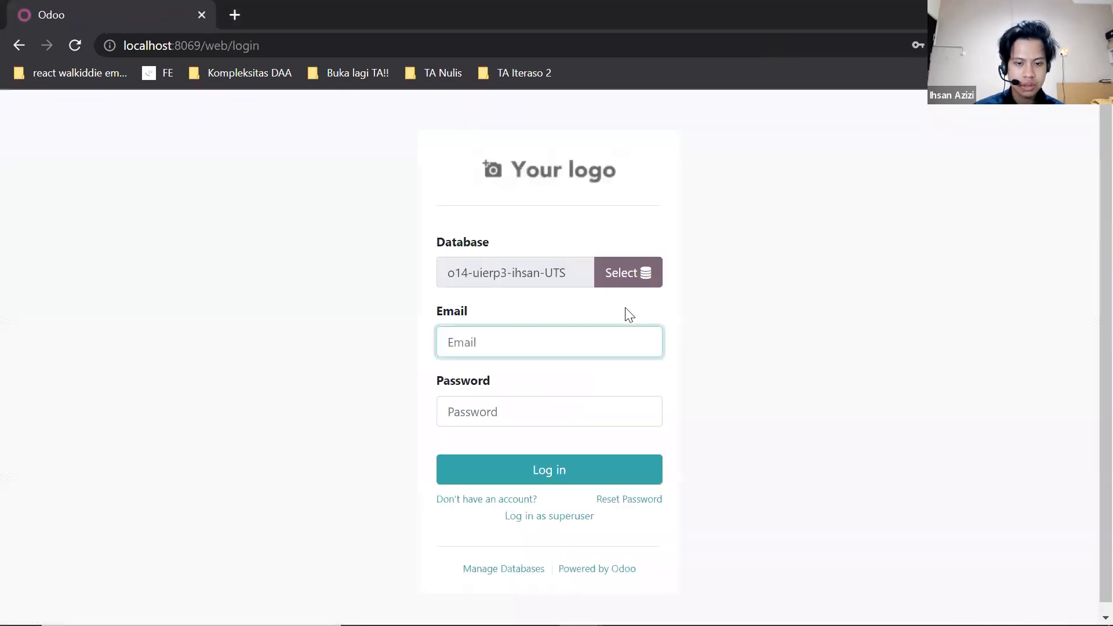
type("aci")
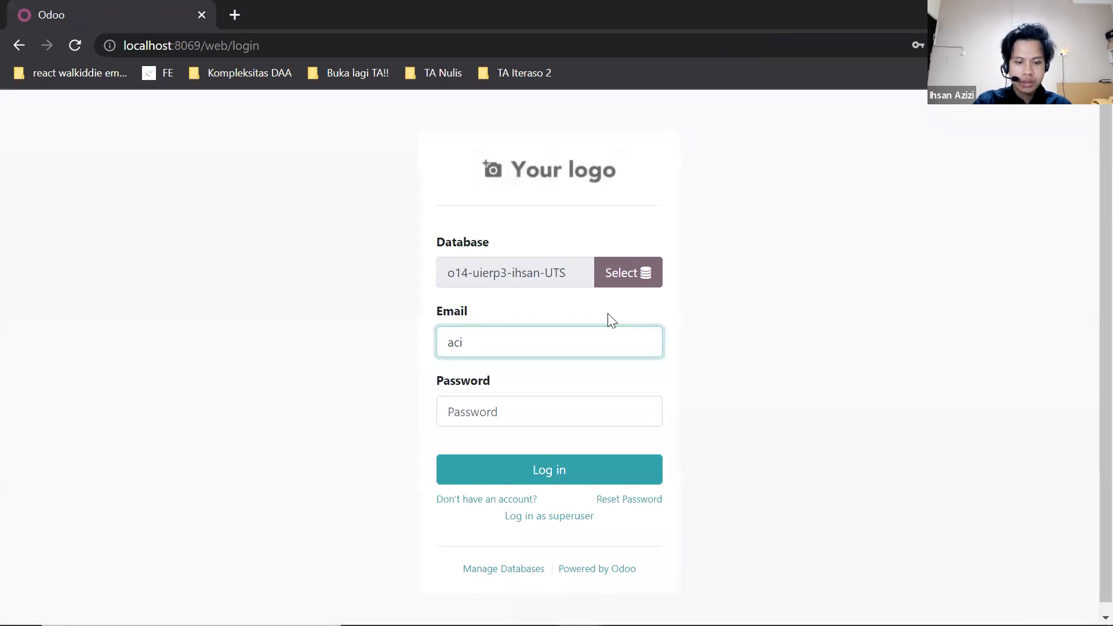
type("@")
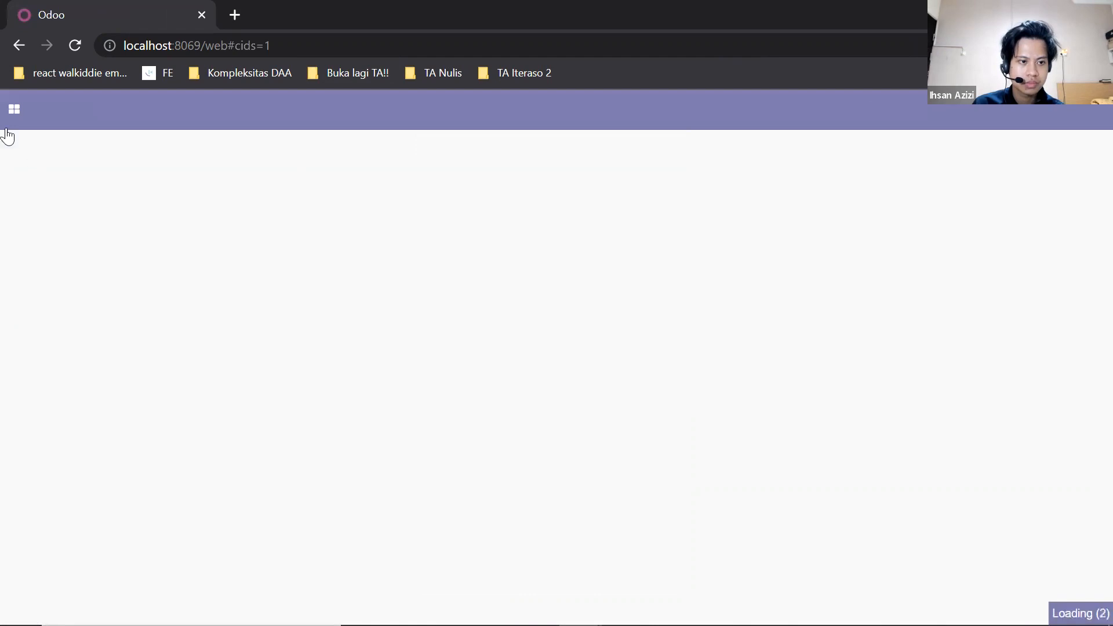
- Open the draft customer invoice CIN/2022/04/0001 in Accounting and confirm it
left_click(14, 109)
left_click(57, 214)
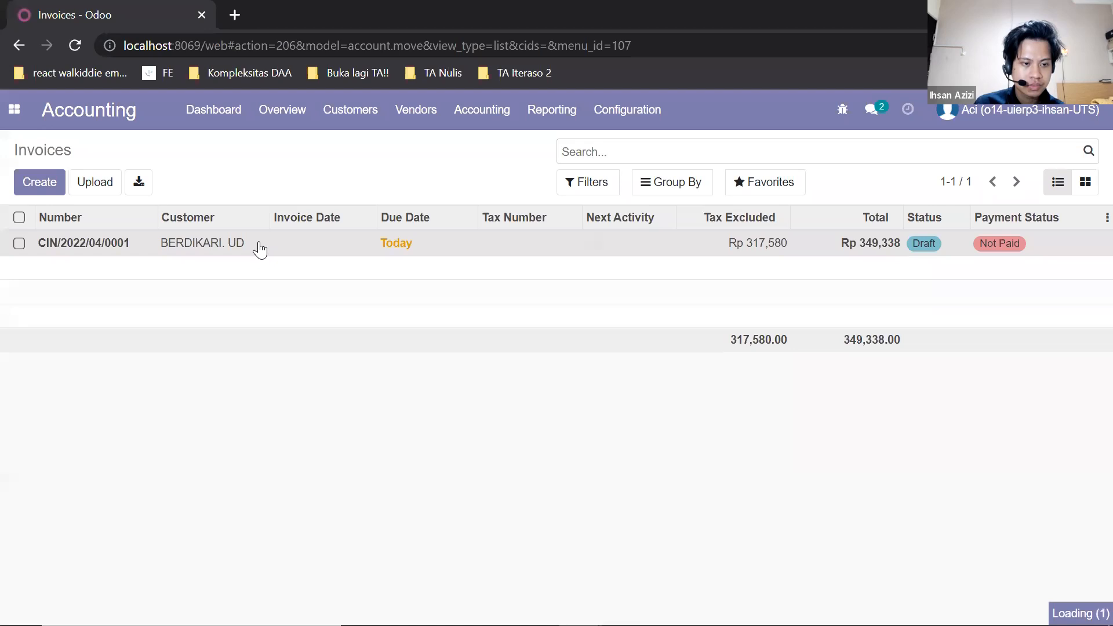
left_click(255, 243)
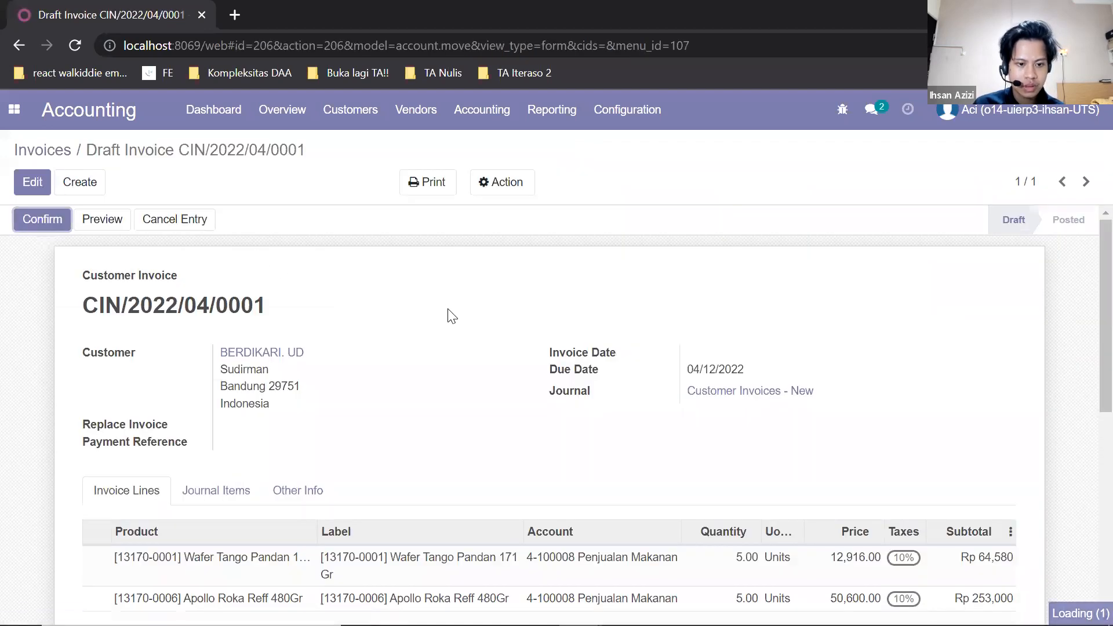
scroll(449, 316, "down", 5)
scroll(447, 316, "up", 5)
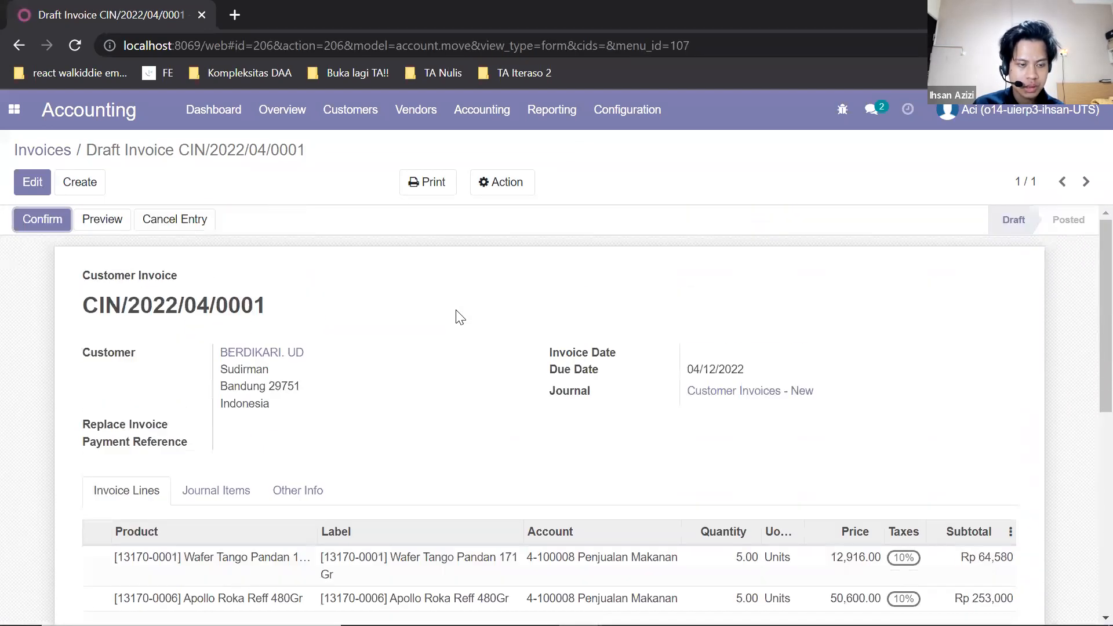
left_click(46, 221)
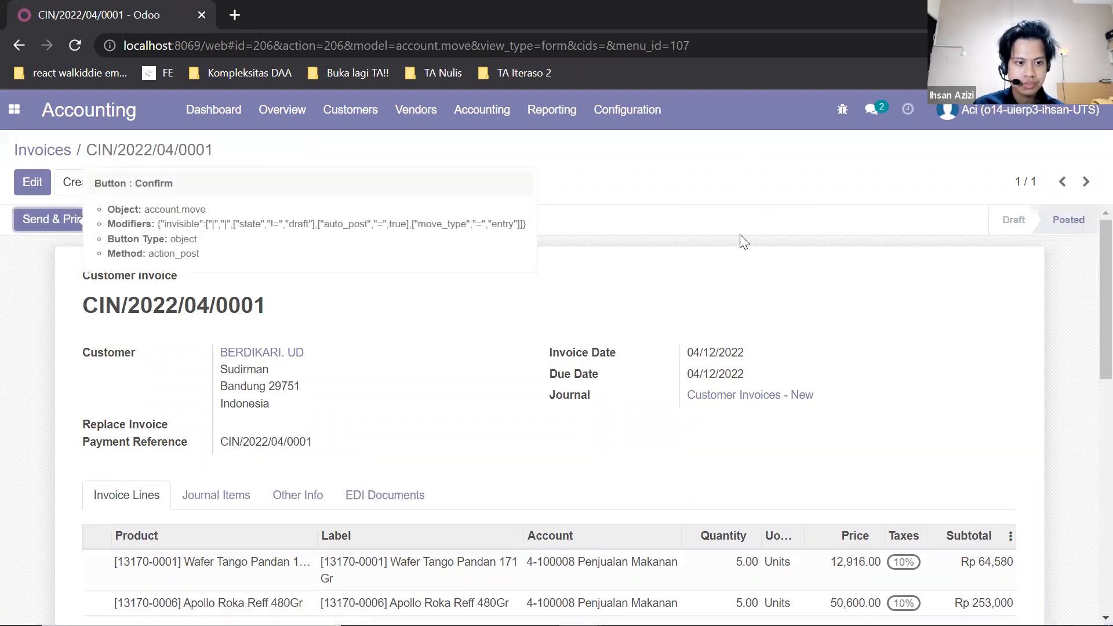
- Register the full payment for the invoice through the Bank - Muamalat journal
scroll(707, 265, "down", 5)
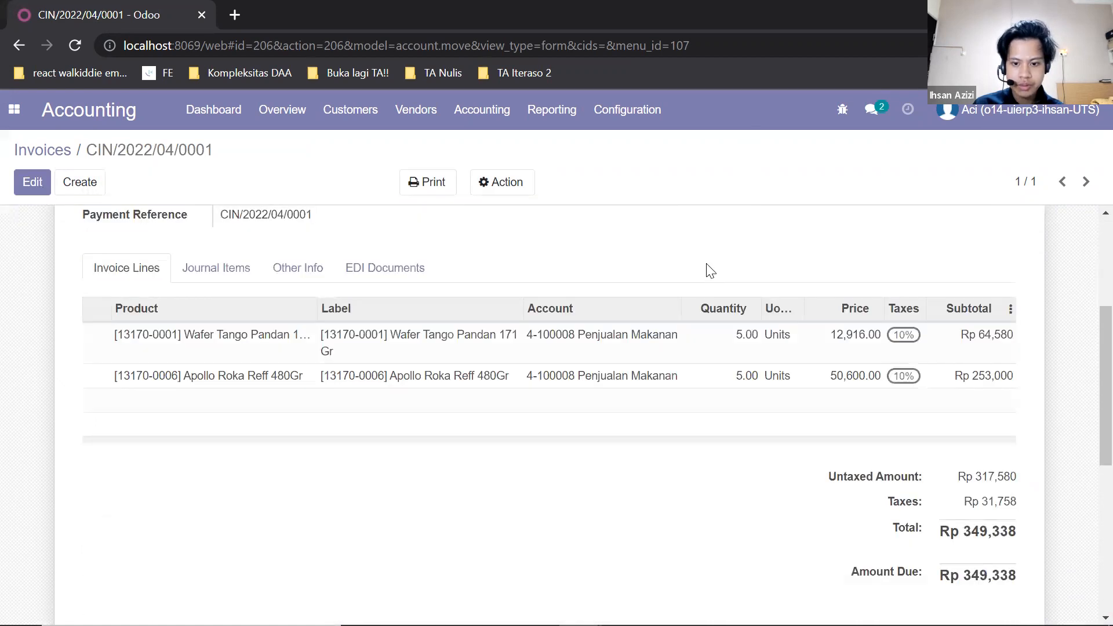
scroll(708, 268, "up", 5)
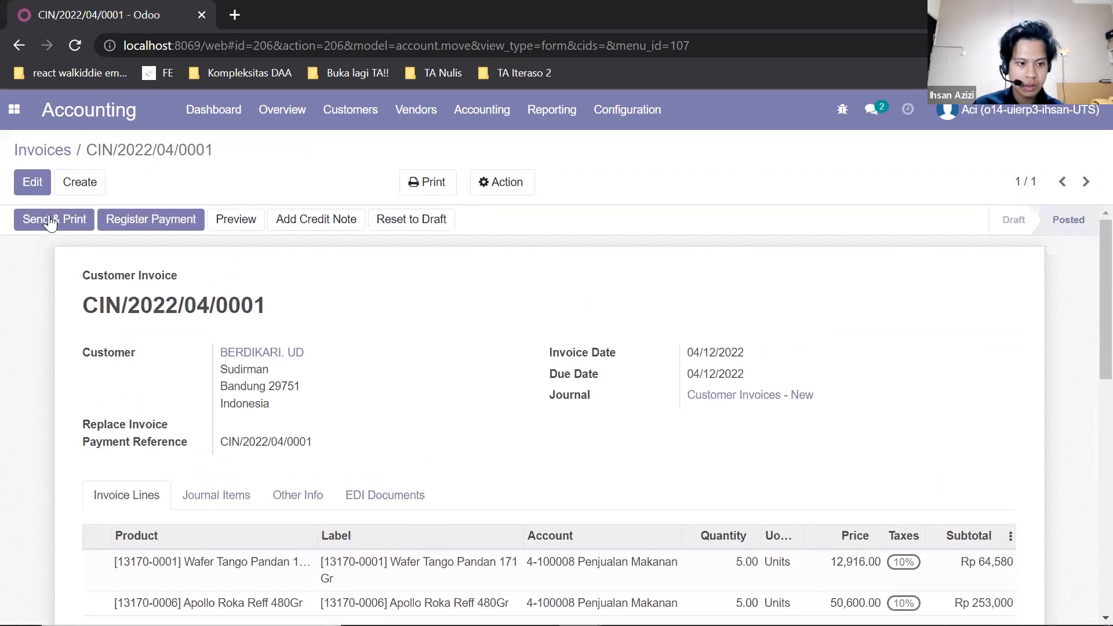
scroll(665, 377, "down", 10)
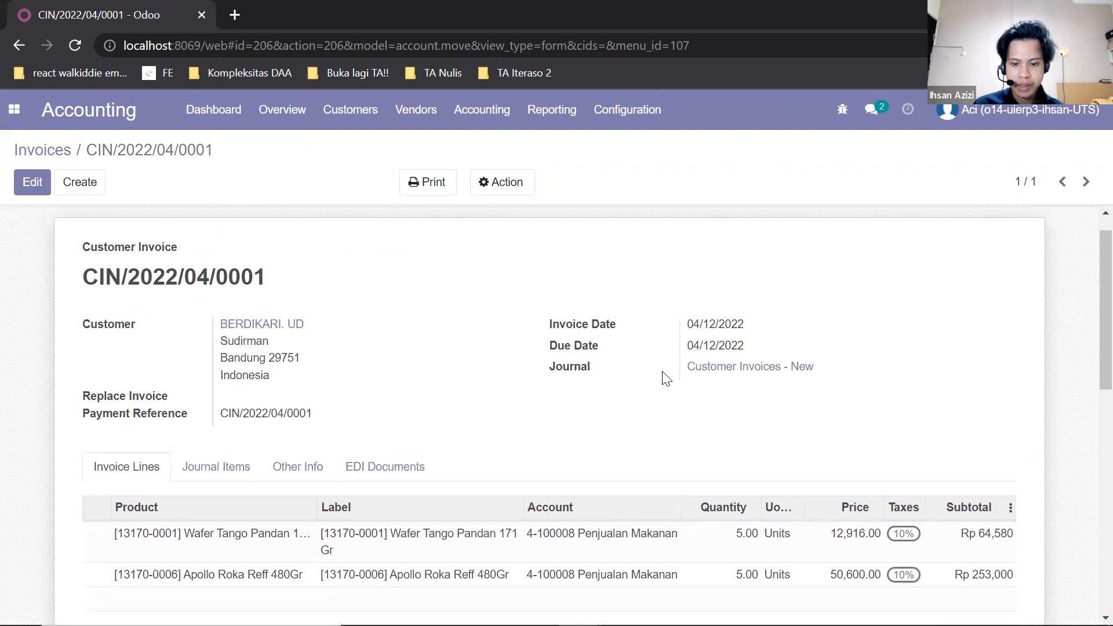
scroll(712, 372, "up", 10)
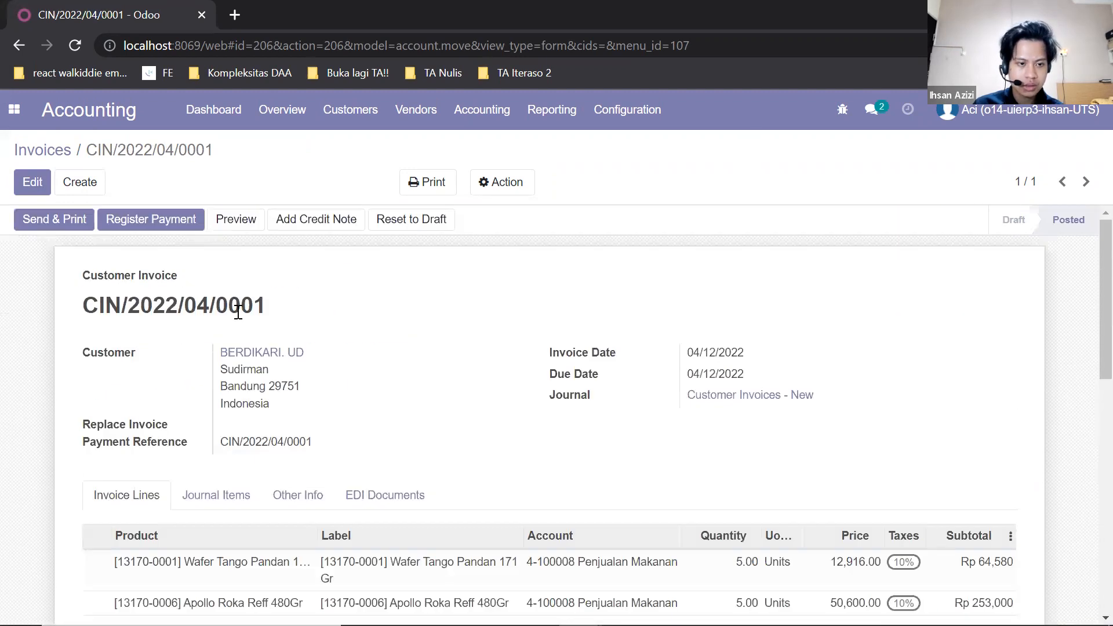
left_click(184, 223)
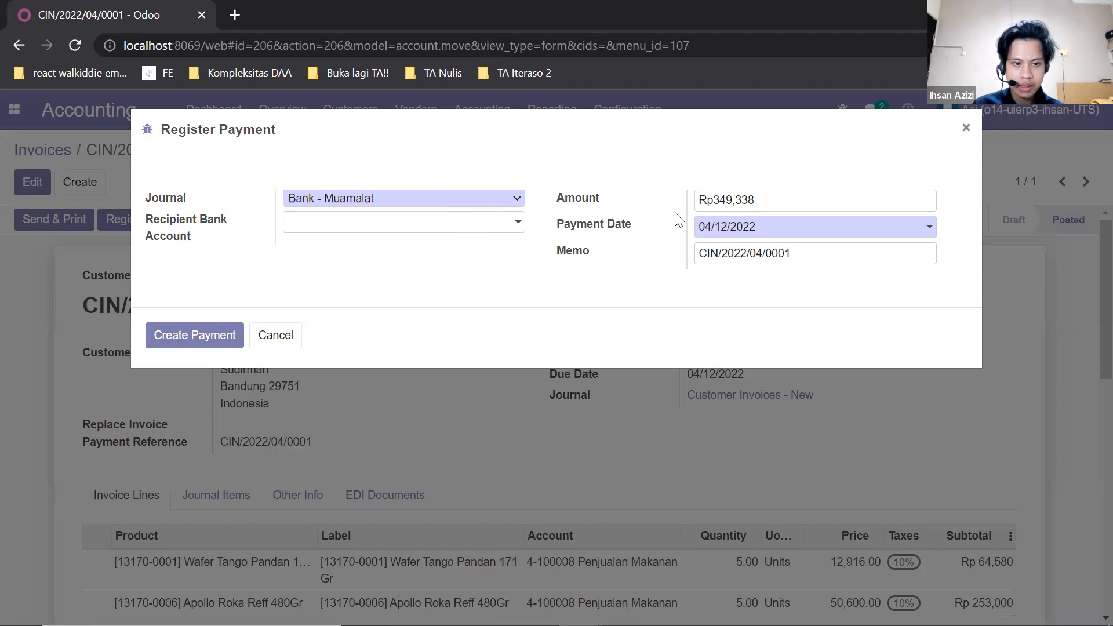
left_click(184, 345)
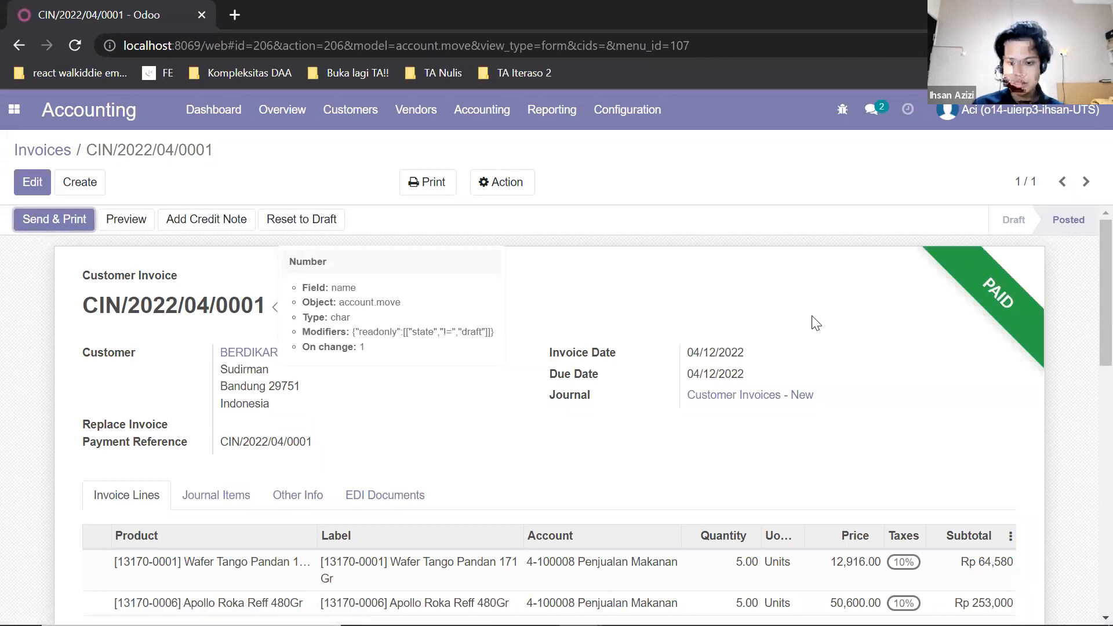
- Review the paid invoice's lines and totals
scroll(815, 323, "down", 2)
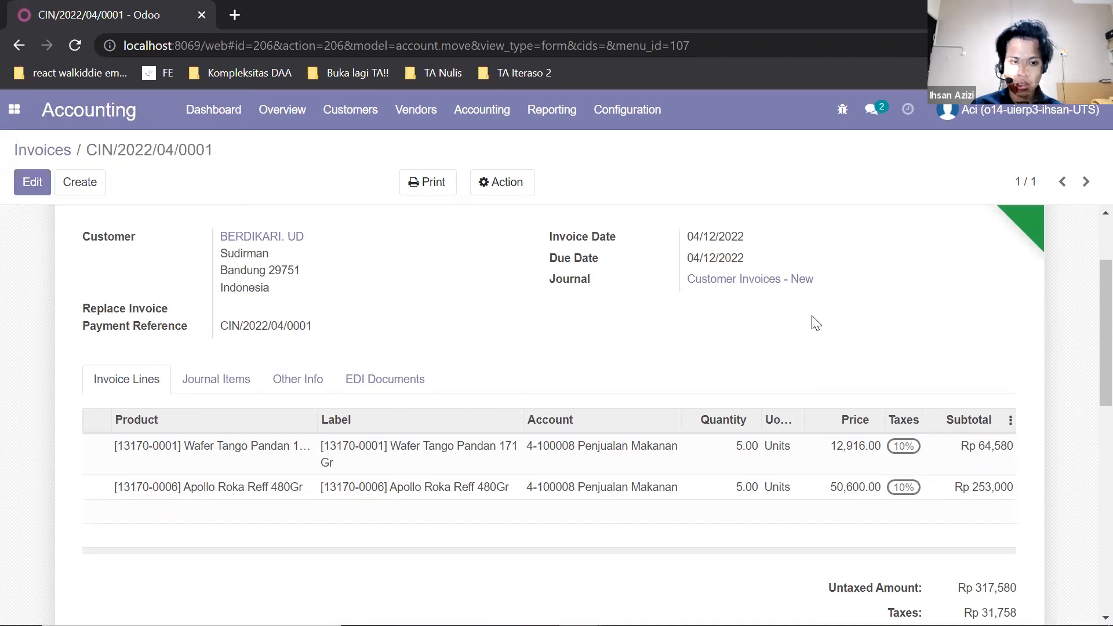
scroll(814, 323, "up", 2)
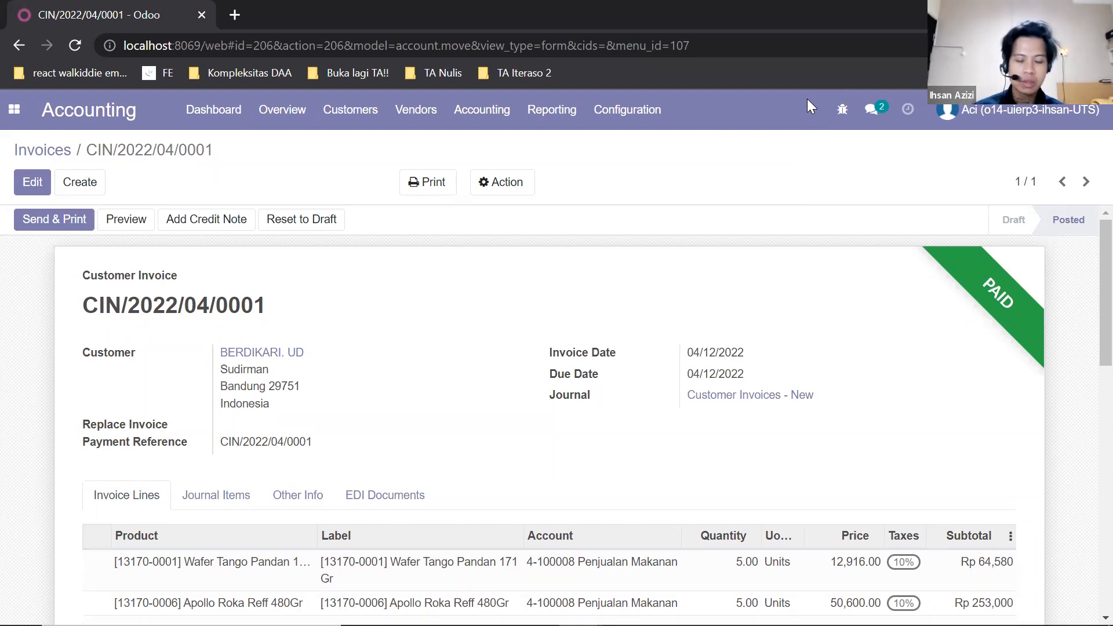
key("alt+Tab")
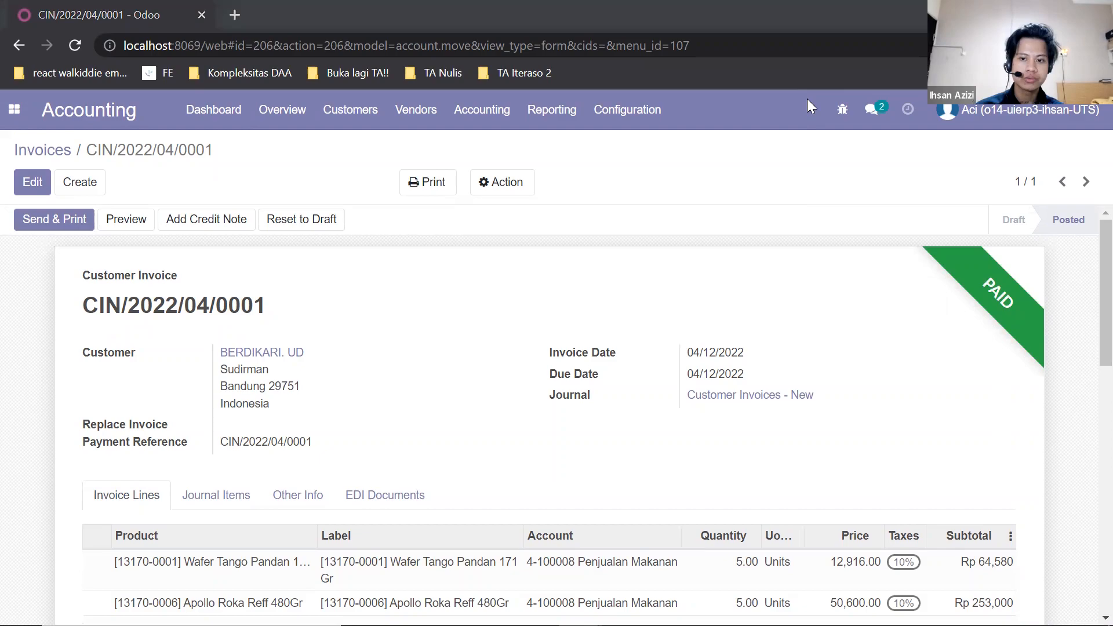